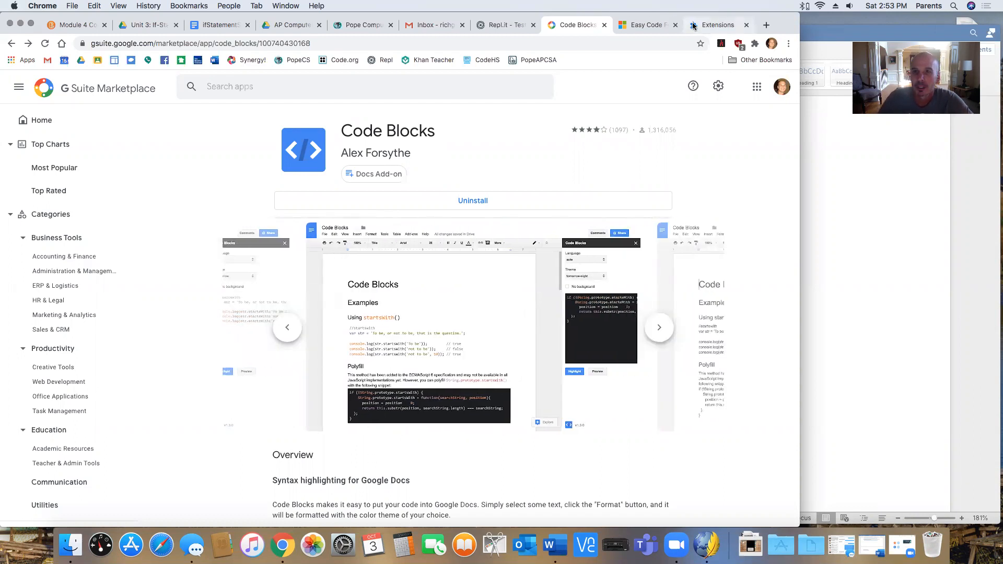
Step: Return to the ifStatementSyntax document and start a new line below the intro sentence
mouse_move(790, 26)
left_mouse_down()
mouse_move(819, 27)
mouse_move(792, 30)
left_mouse_up()
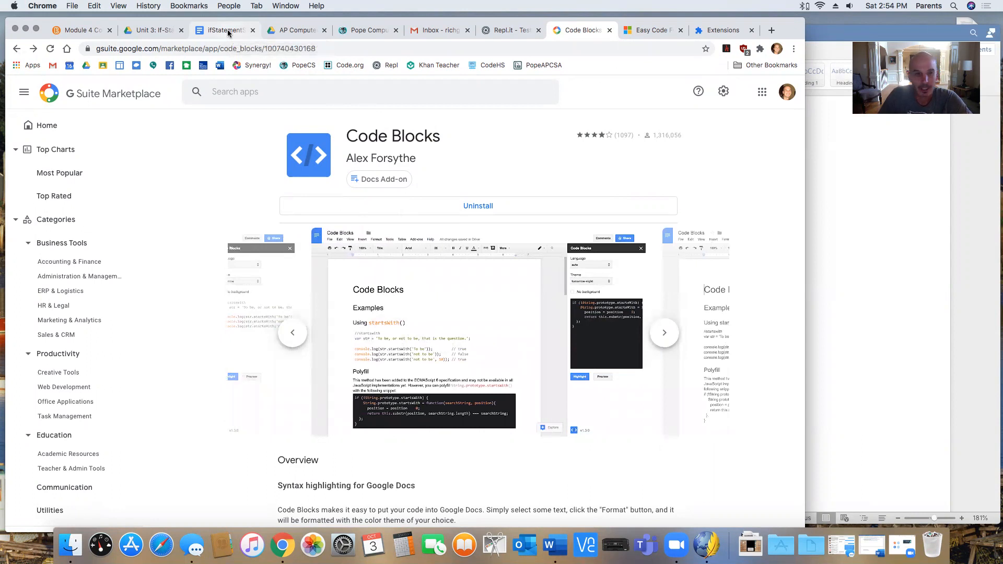
left_click(228, 30)
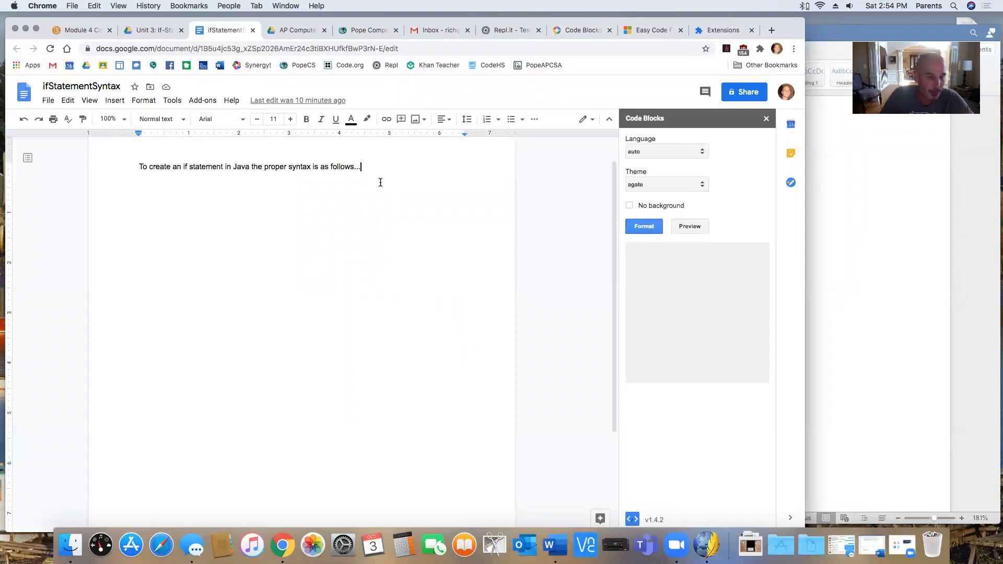
key("Return")
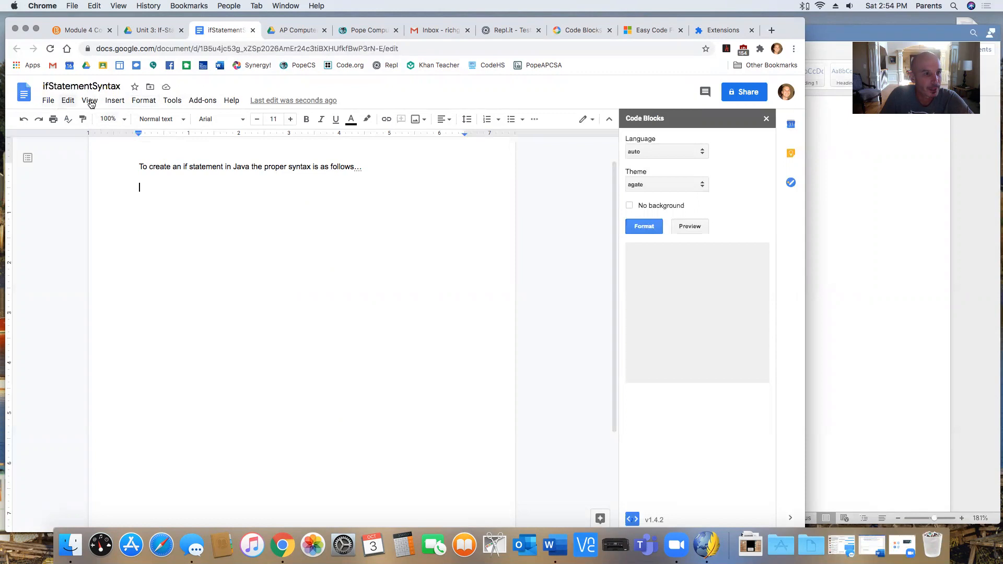
Step: Paste the Java positive/negative program via Edit > Paste and select the pasted code
left_click(115, 102)
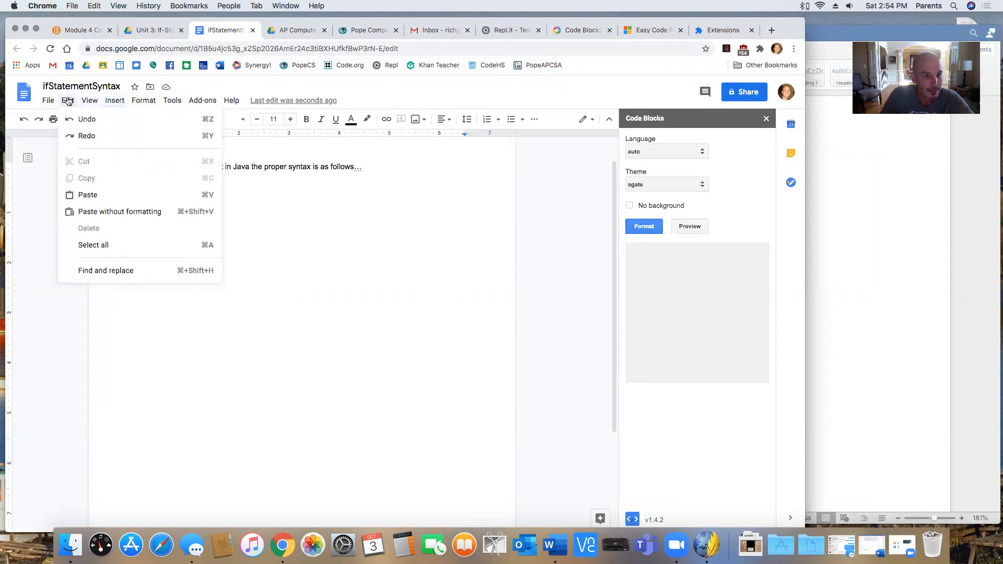
left_click(117, 213)
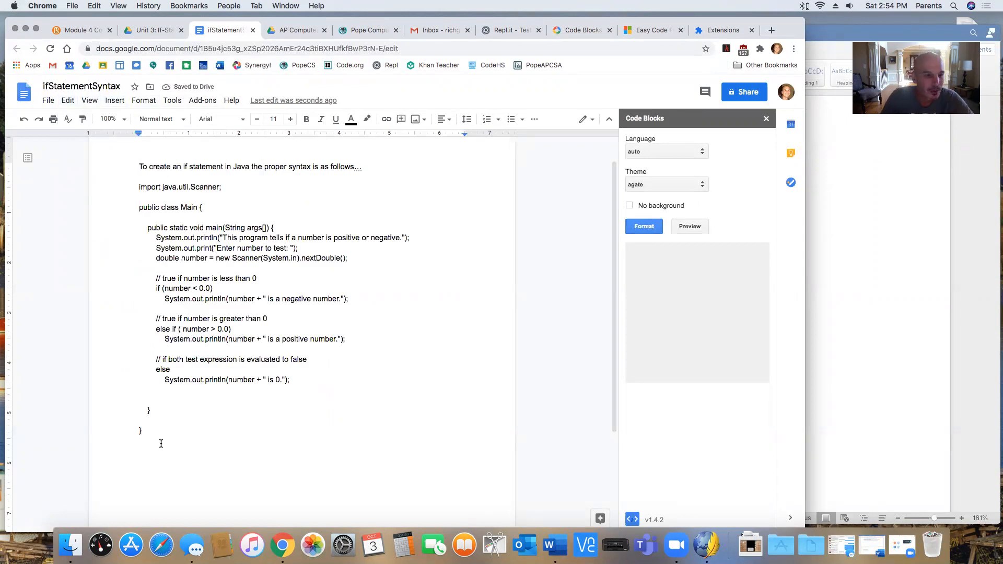
left_click_drag(142, 432, 138, 189)
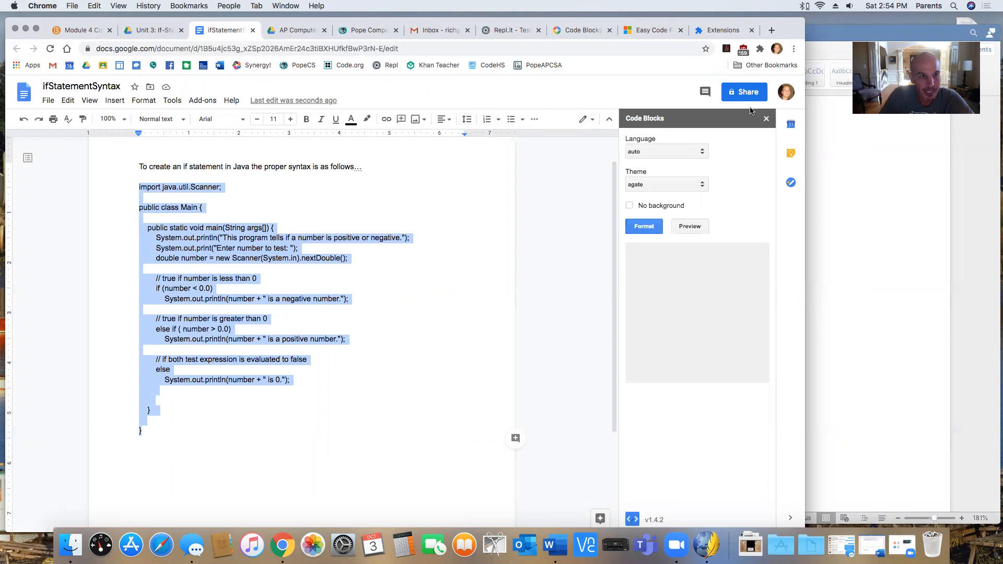
Step: Start the Code Blocks add-on from the Add-ons menu
left_click(767, 120)
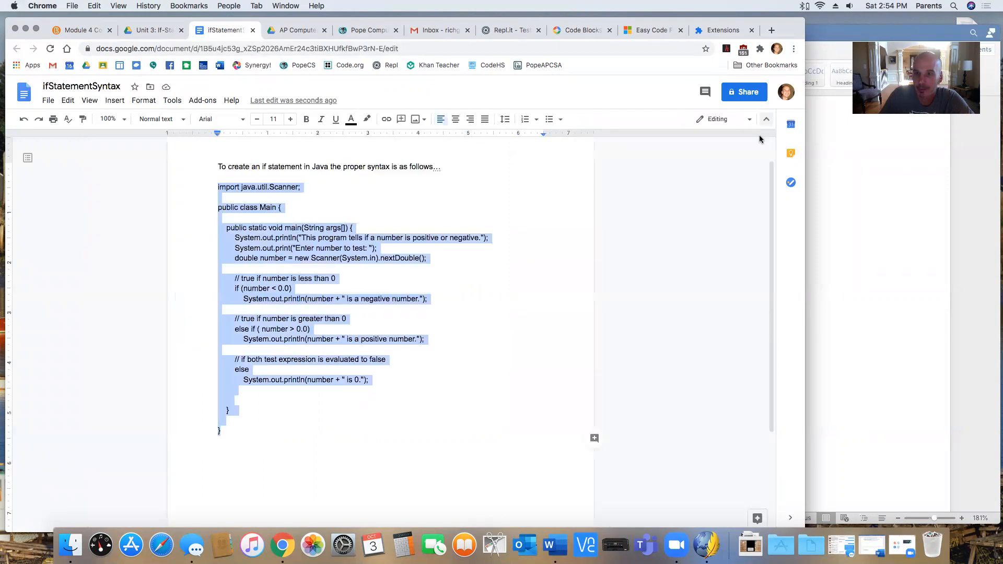
left_click(202, 100)
mouse_move(226, 145)
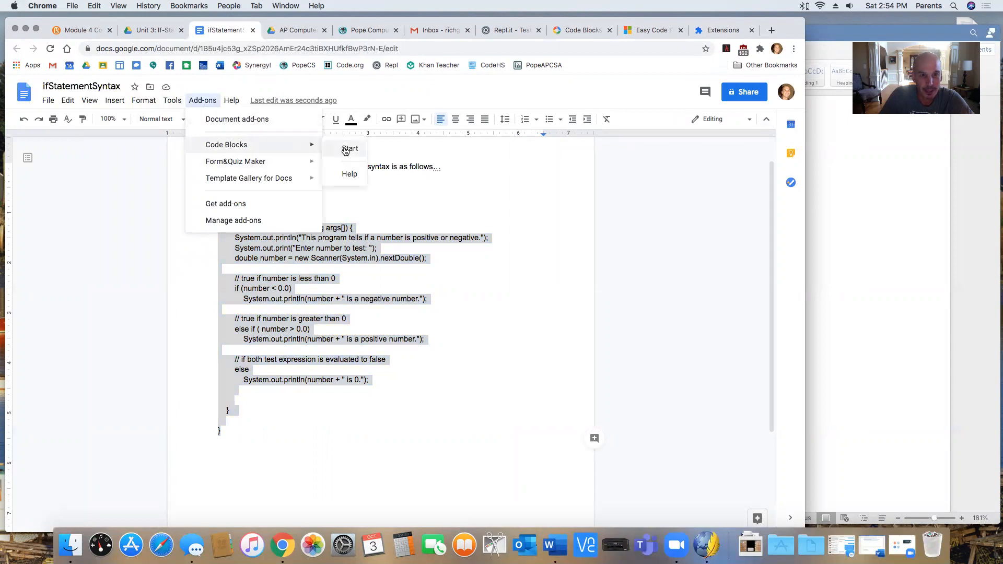
left_click(345, 148)
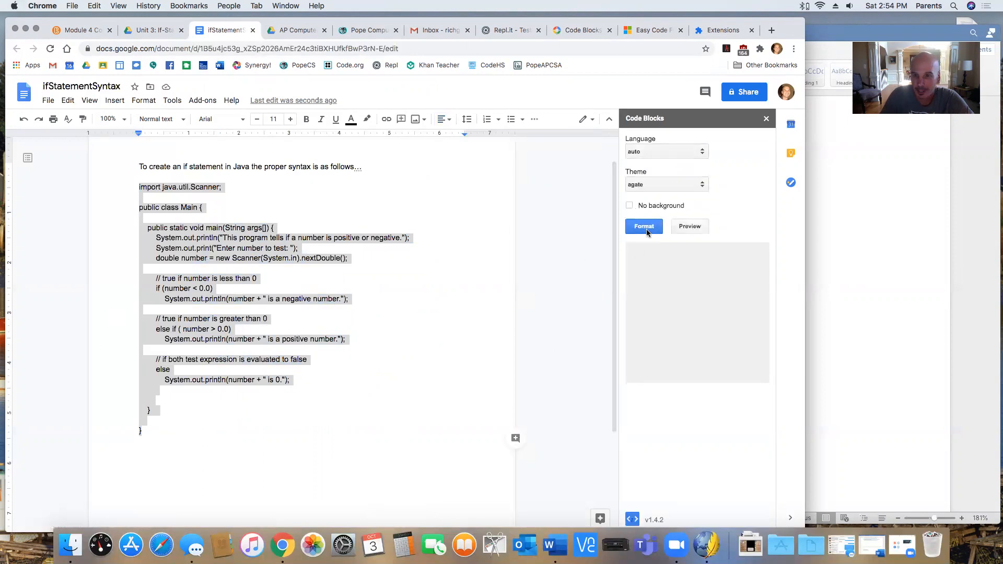
Step: Format the selected Java code as a Code Blocks snippet and add an empty line after it
left_click(647, 229)
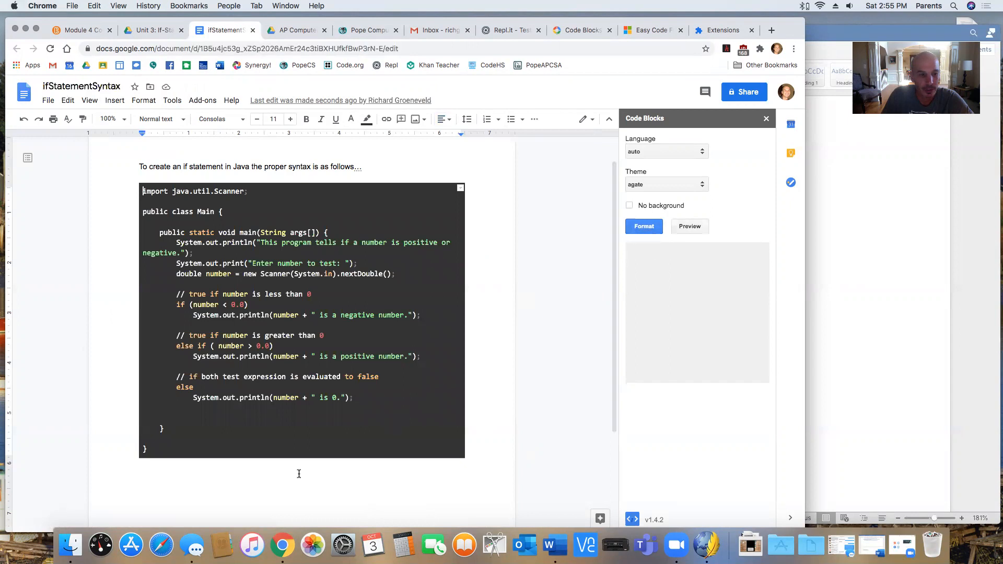
left_click(235, 479)
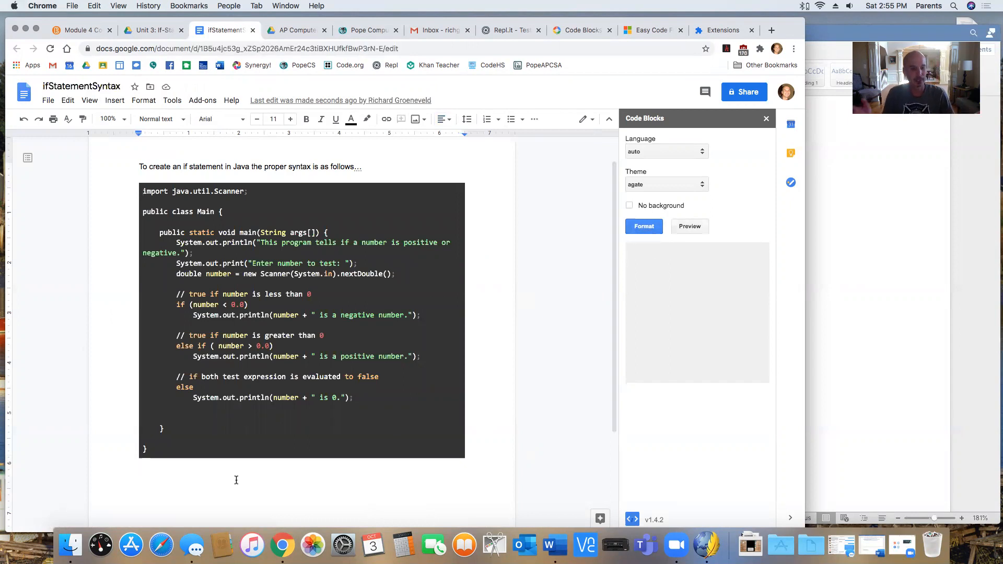
key("Return")
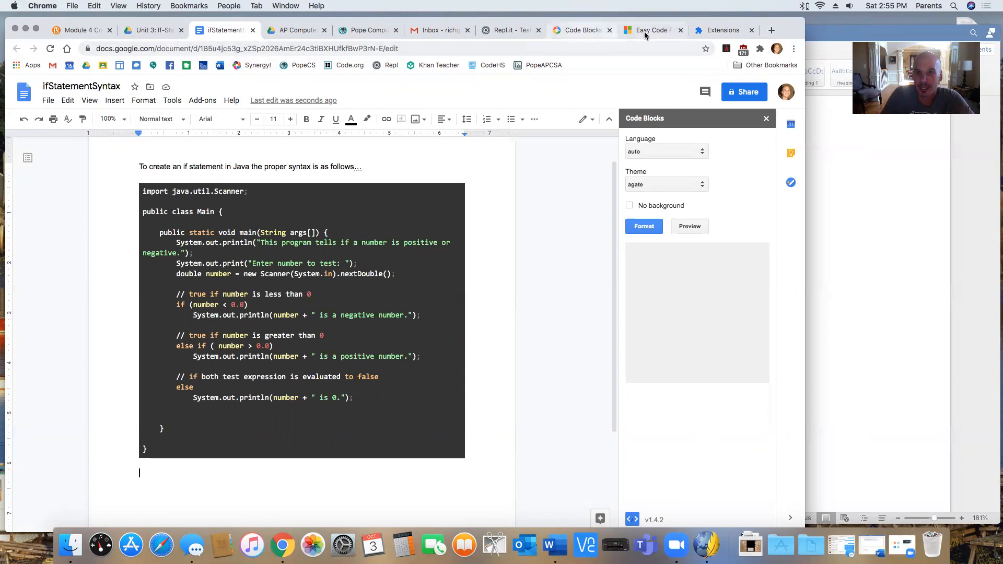
Step: Close the ifStatementSyntax tab and show the Easy Code Formatter AppSource page, repositioning Chrome over Word
left_click(251, 30)
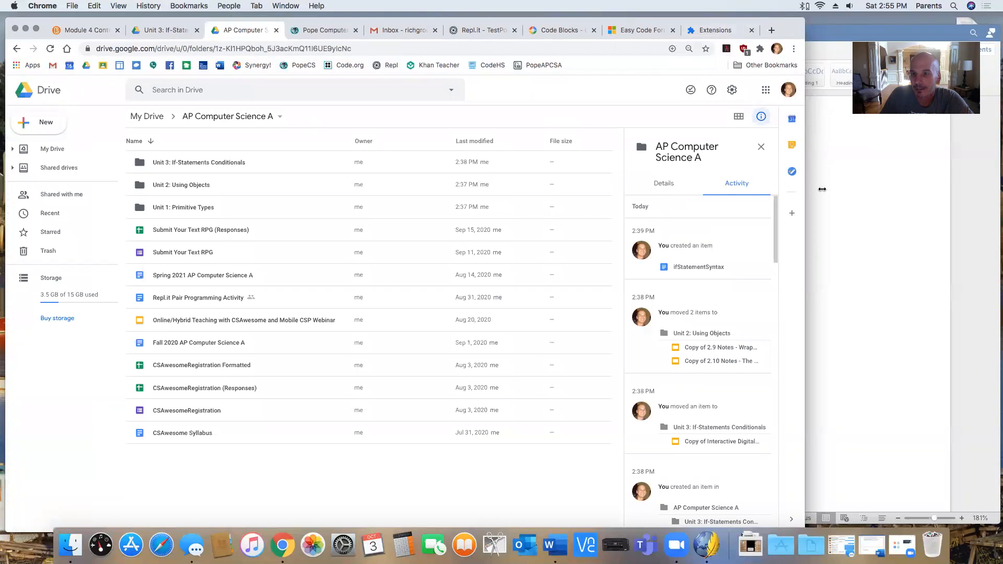
left_click_drag(823, 189, 827, 189)
left_click_drag(814, 35, 816, 62)
left_click(658, 57)
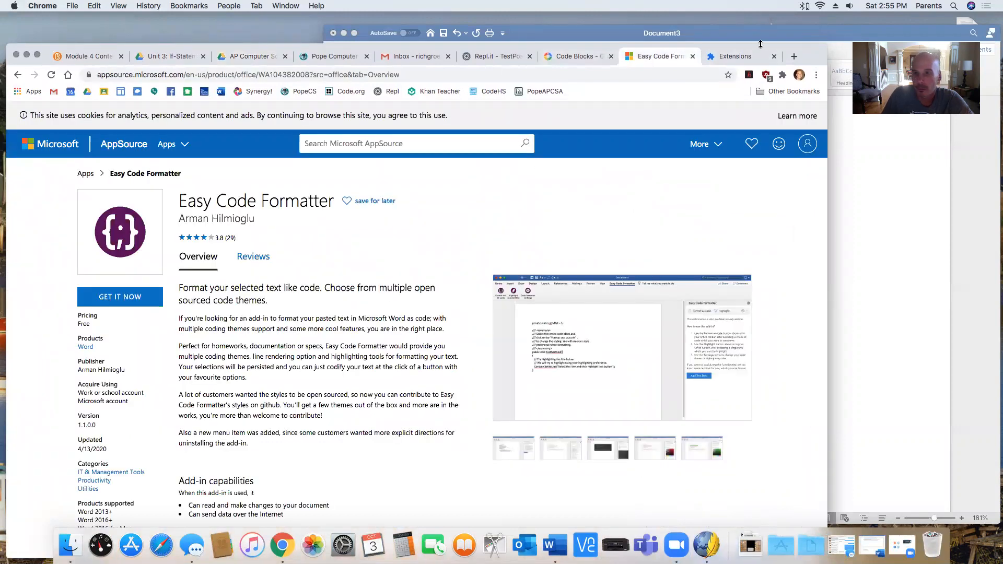
left_click_drag(815, 62, 821, 32)
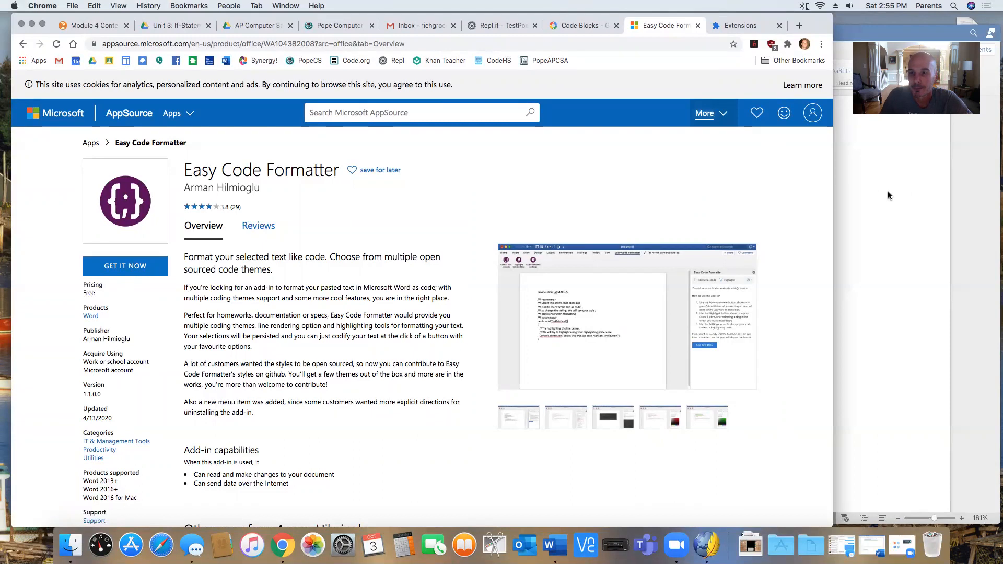
Step: Bring the Word document to the front and move it further left
left_click(914, 190)
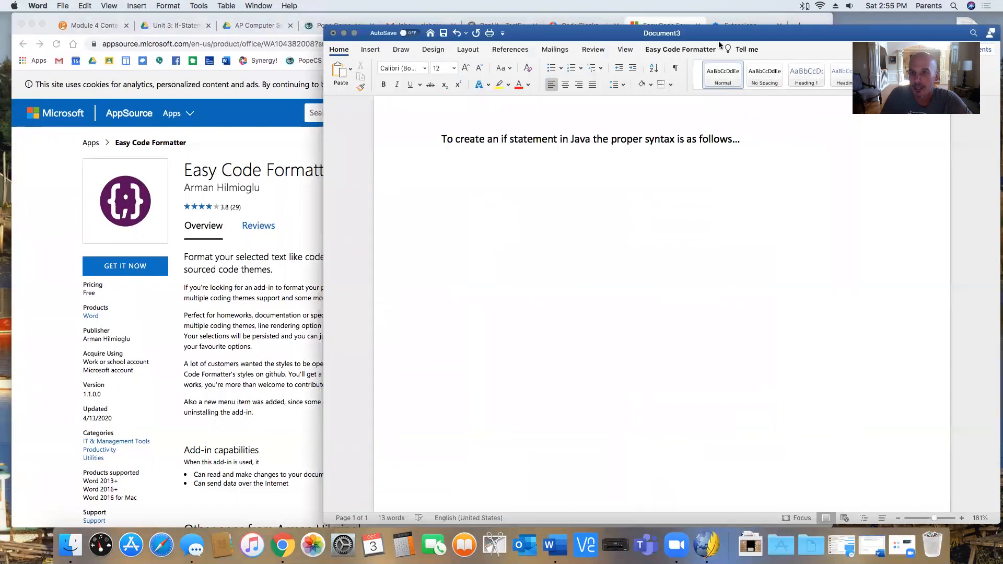
left_click_drag(745, 38, 610, 40)
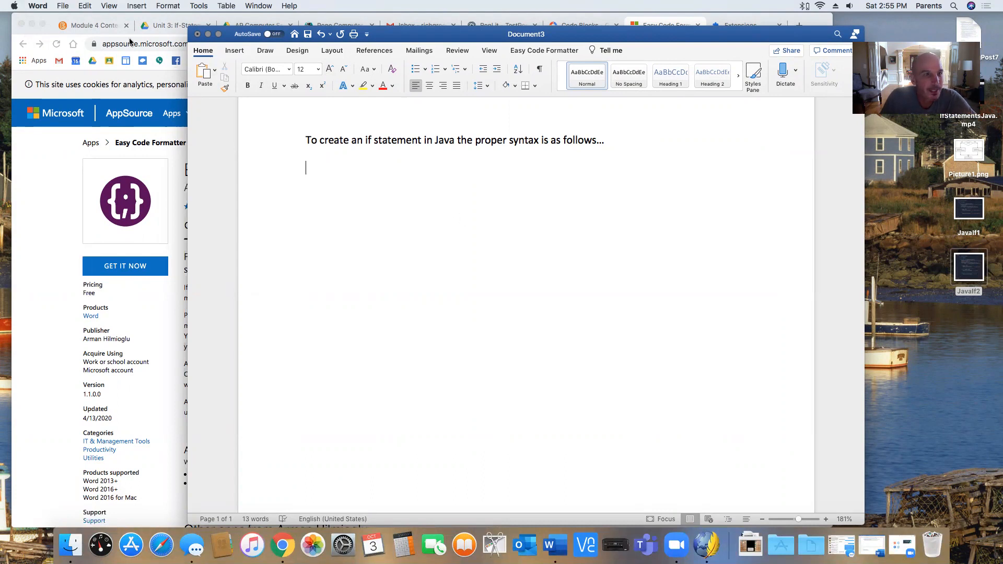
Step: Paste the Java program as Unformatted Text via Paste Special and select it
left_click(87, 7)
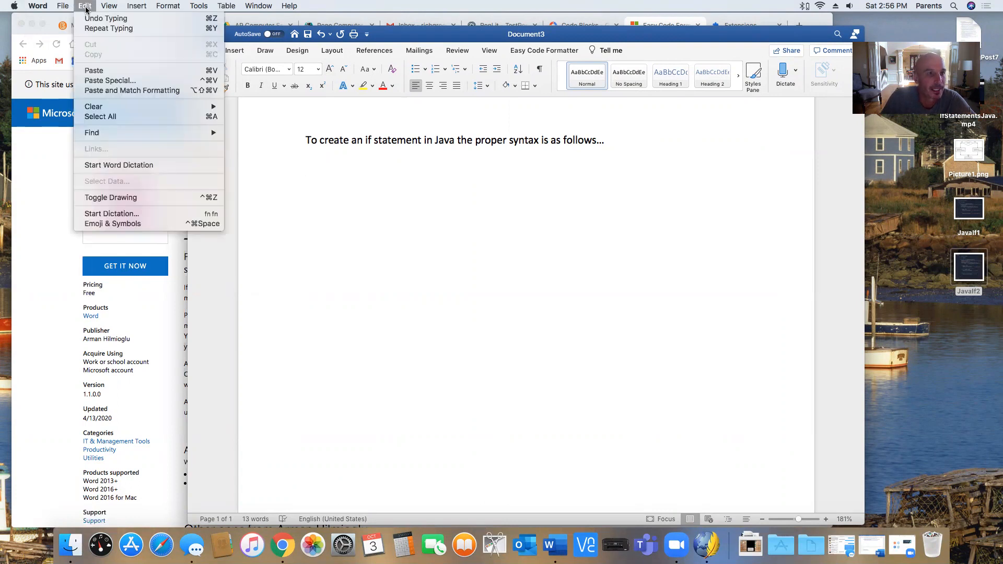
left_click(100, 81)
left_click(417, 179)
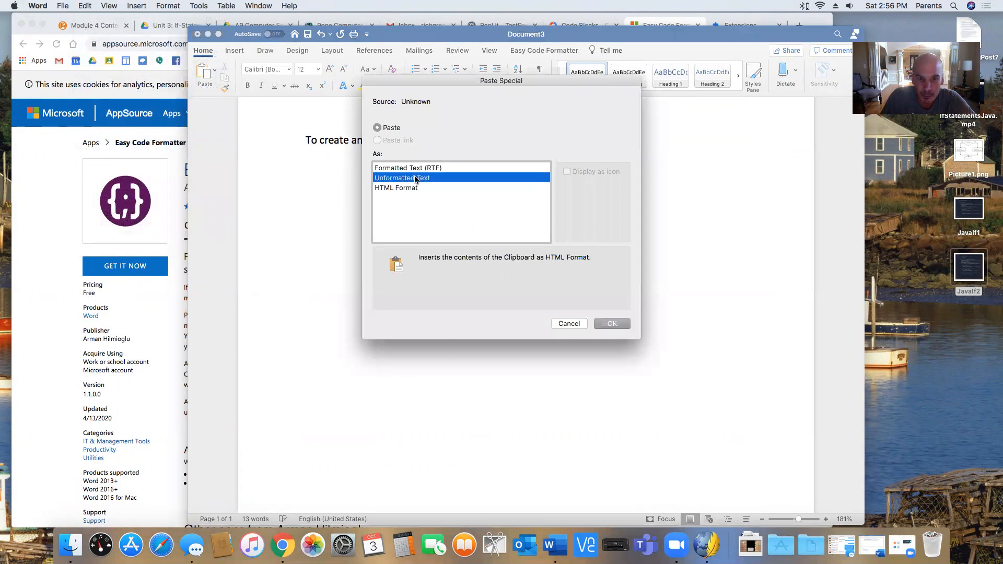
left_click(606, 323)
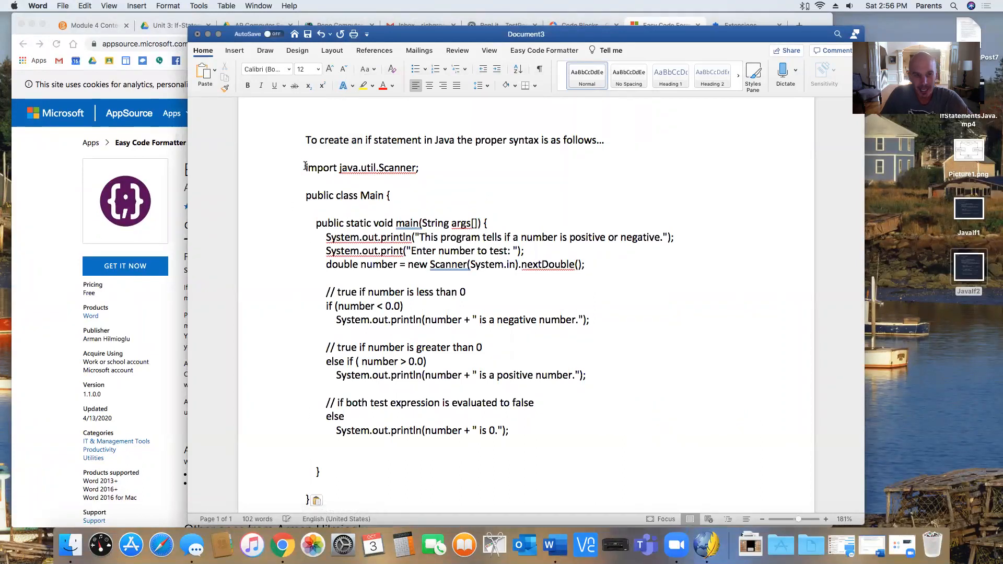
mouse_move(304, 167)
left_mouse_down()
mouse_move(295, 393)
mouse_move(305, 497)
left_mouse_up()
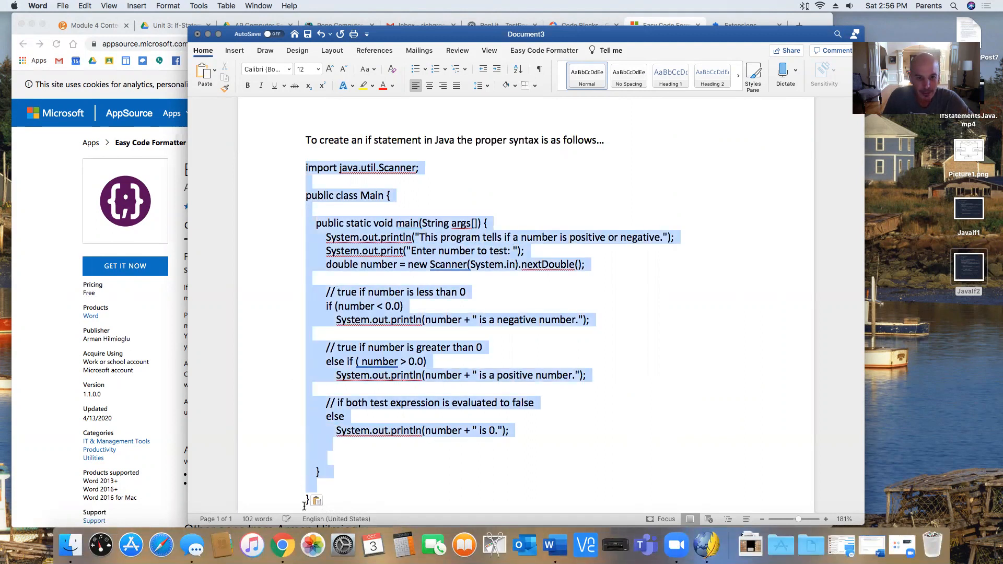
scroll(305, 503, "down", 1)
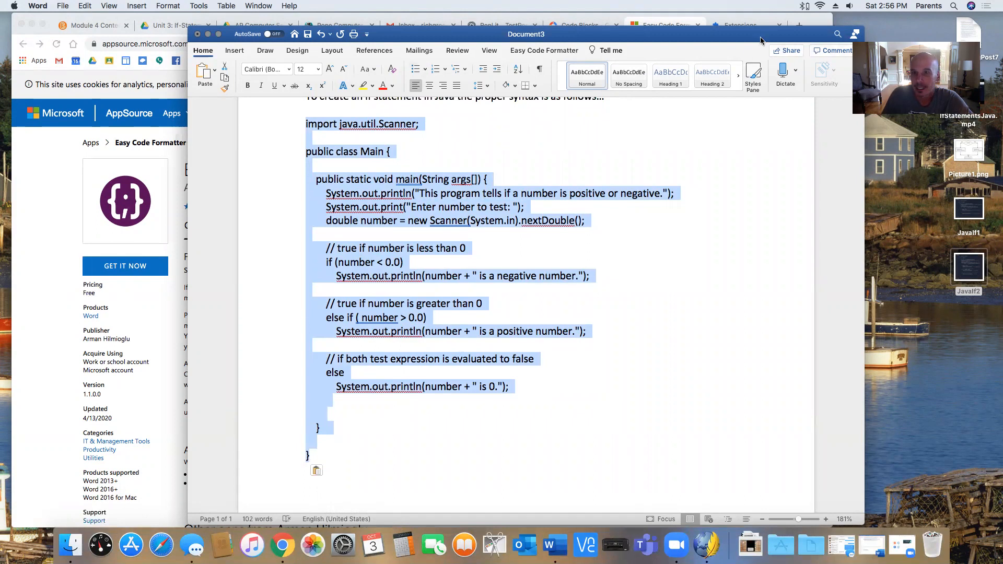
Step: Turn the selected Java program into a numbered code block with Easy Code Formatter
left_click_drag(760, 39, 753, 42)
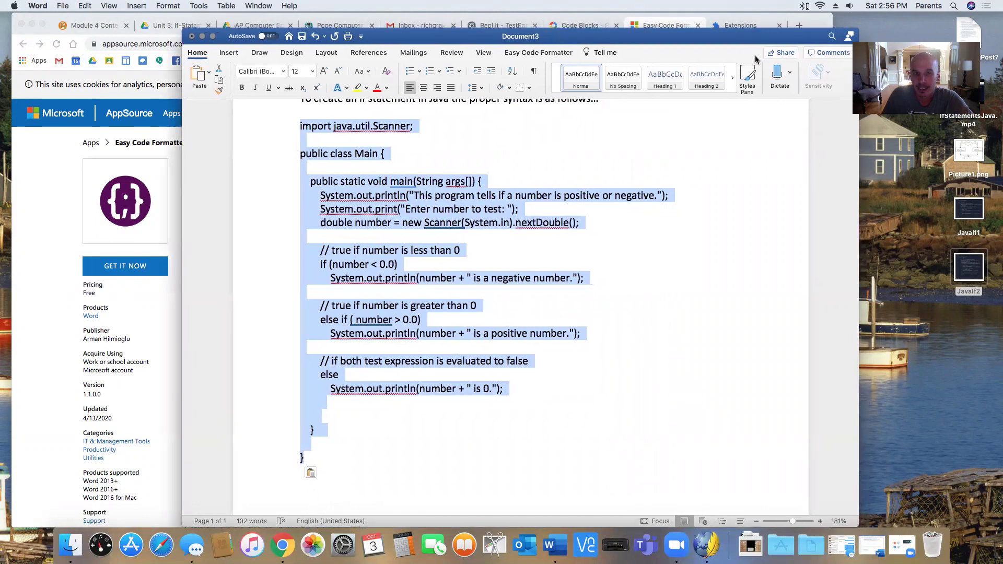
left_click(534, 53)
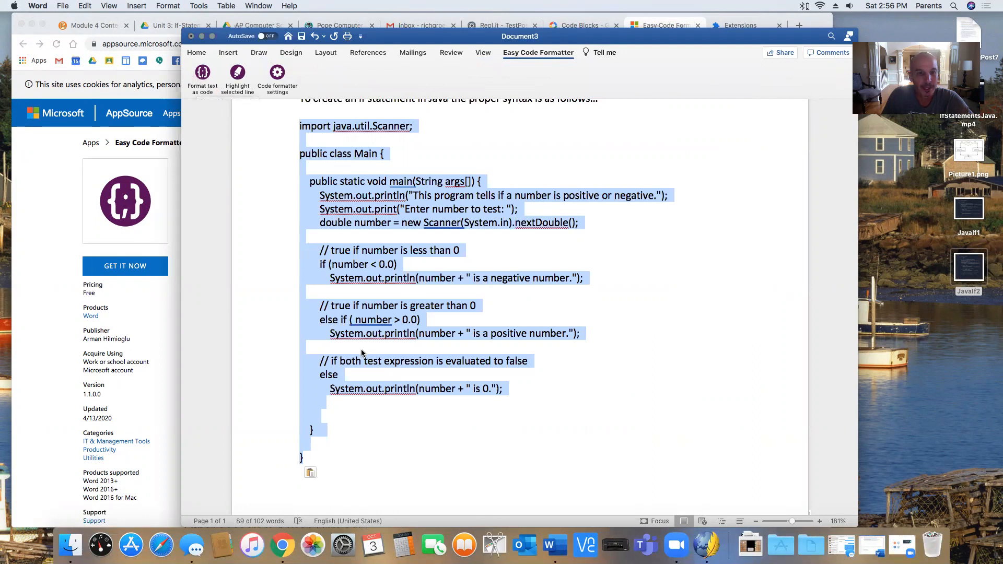
left_click(201, 72)
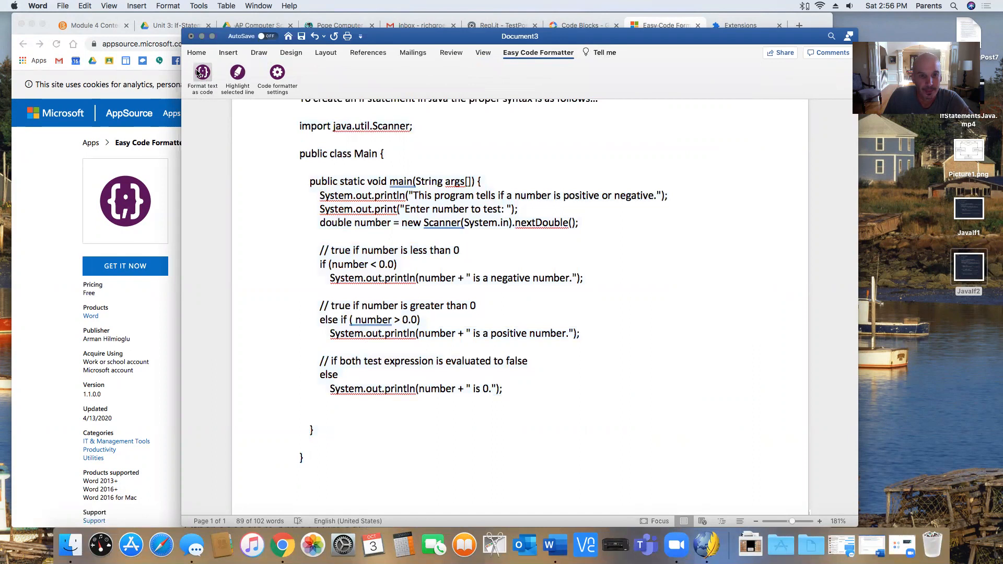
left_click(439, 453)
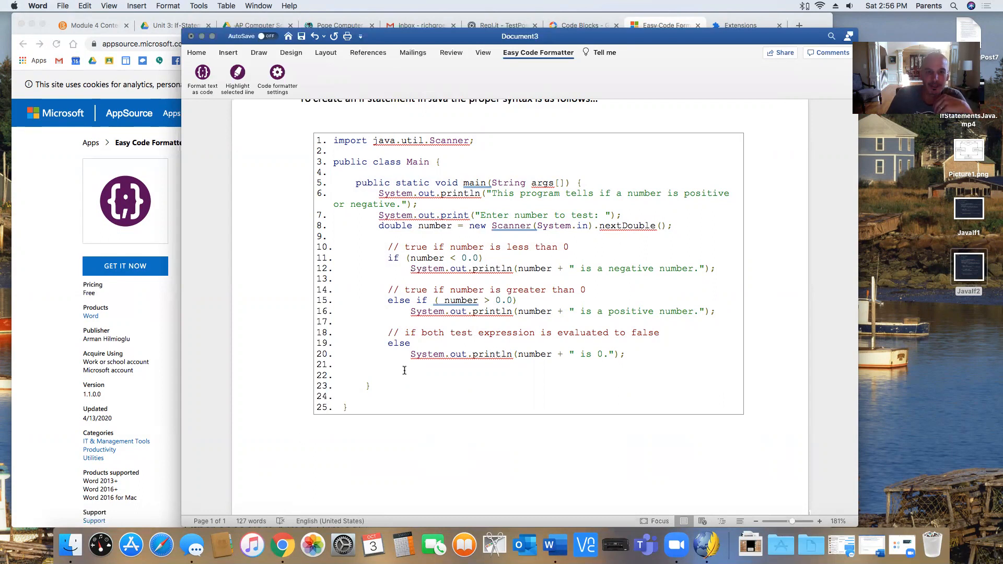
Step: Delete the empty line 22 from the code block and place the caret below it
left_click(371, 369)
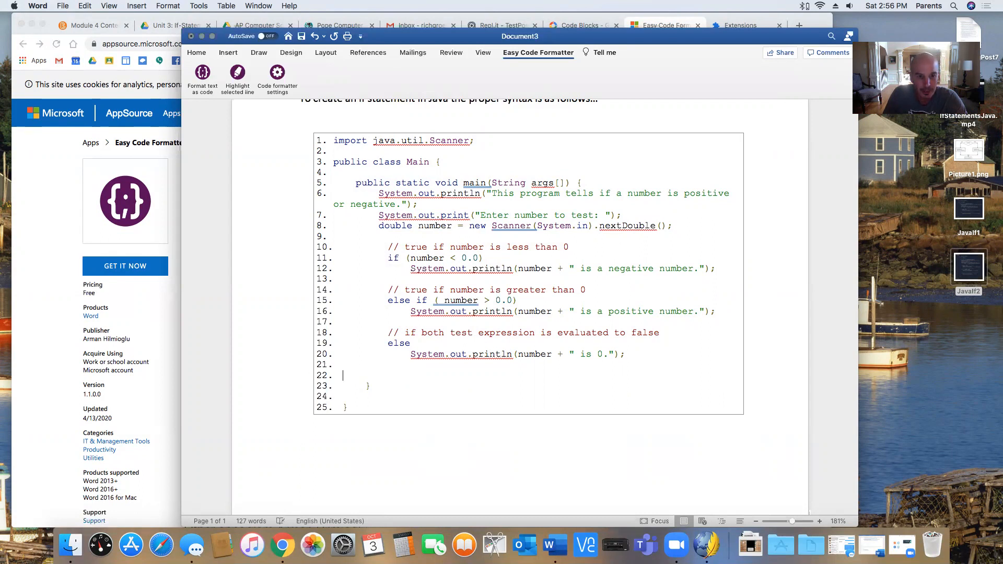
key("BackSpace")
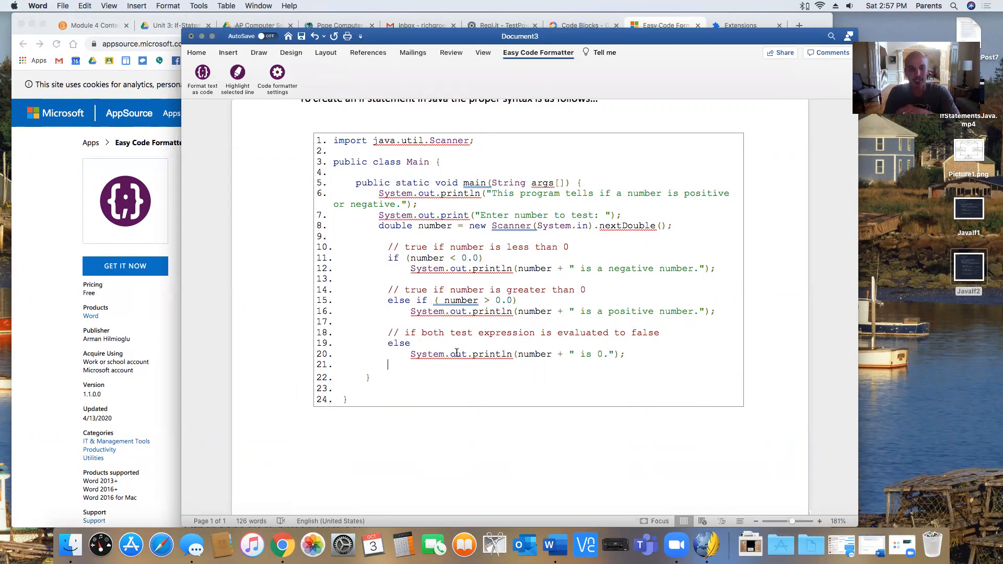
left_click(461, 458)
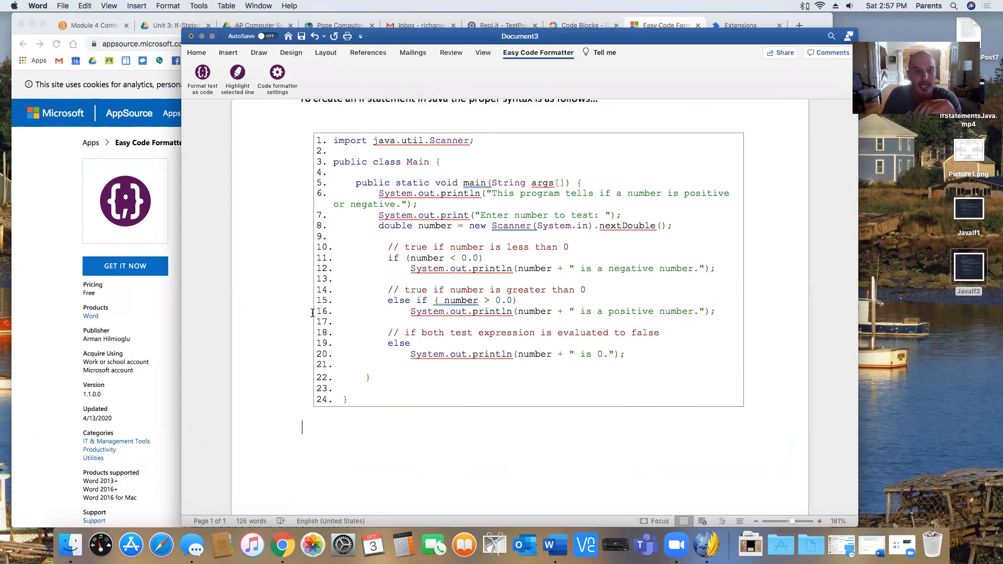
scroll(355, 277, "up", 5)
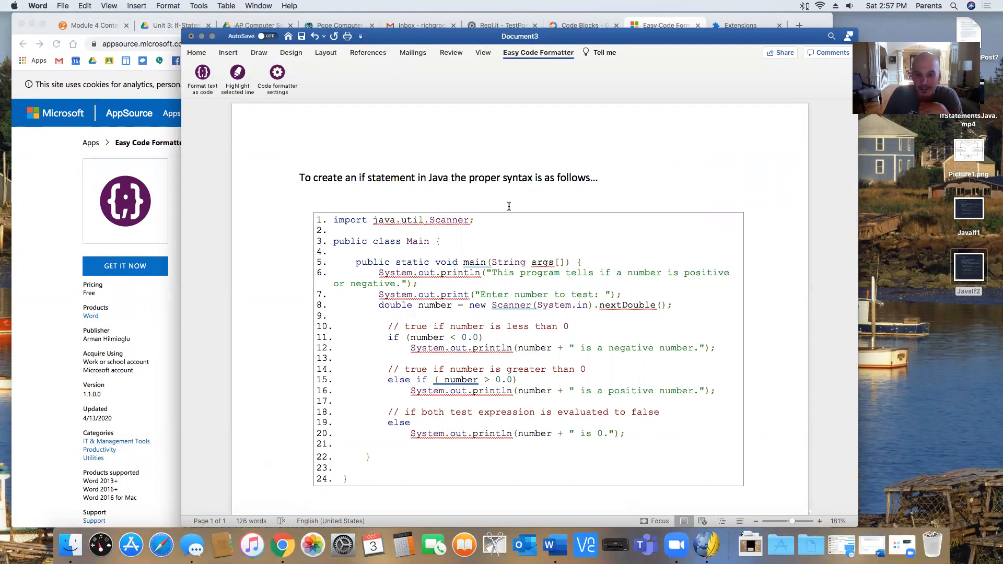
Step: Minimize Word, review Chrome's extensions page, and close the Easy Code Formatter and Code Blocks tabs
left_click(201, 37)
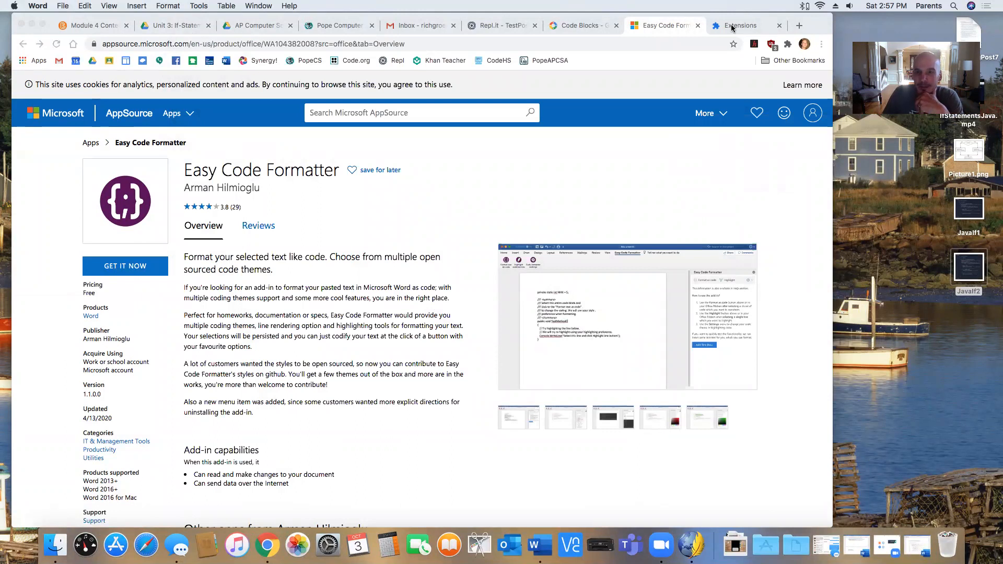
left_click(733, 27)
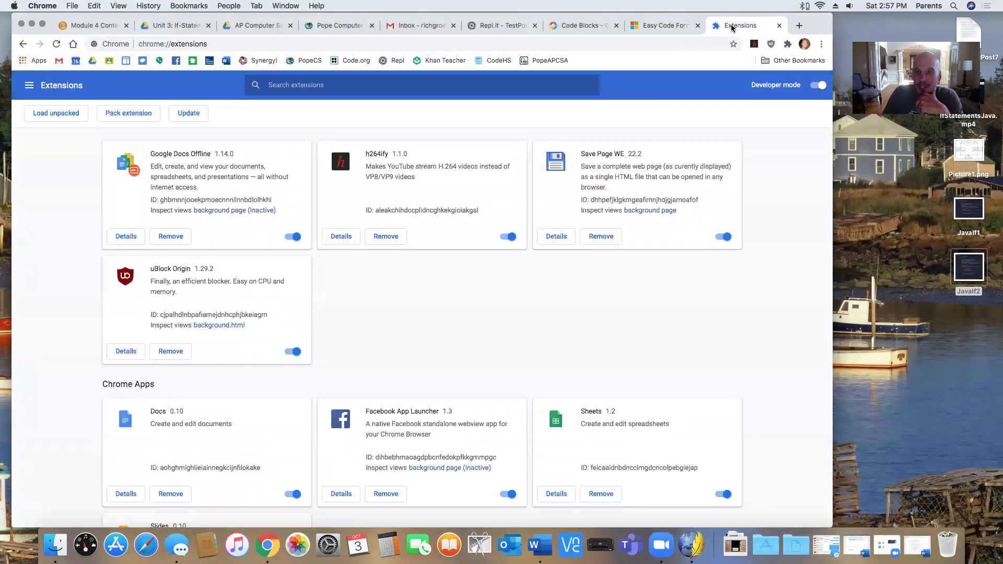
left_click(699, 25)
left_click(616, 26)
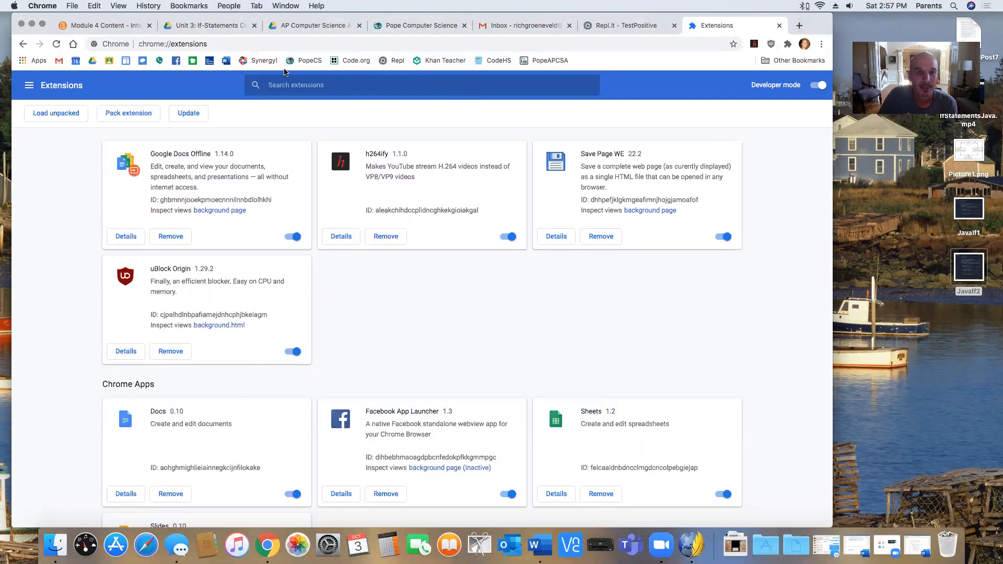
Step: Reposition the browser window and switch to the Pope Computer Science site tab
left_click_drag(807, 25, 989, 24)
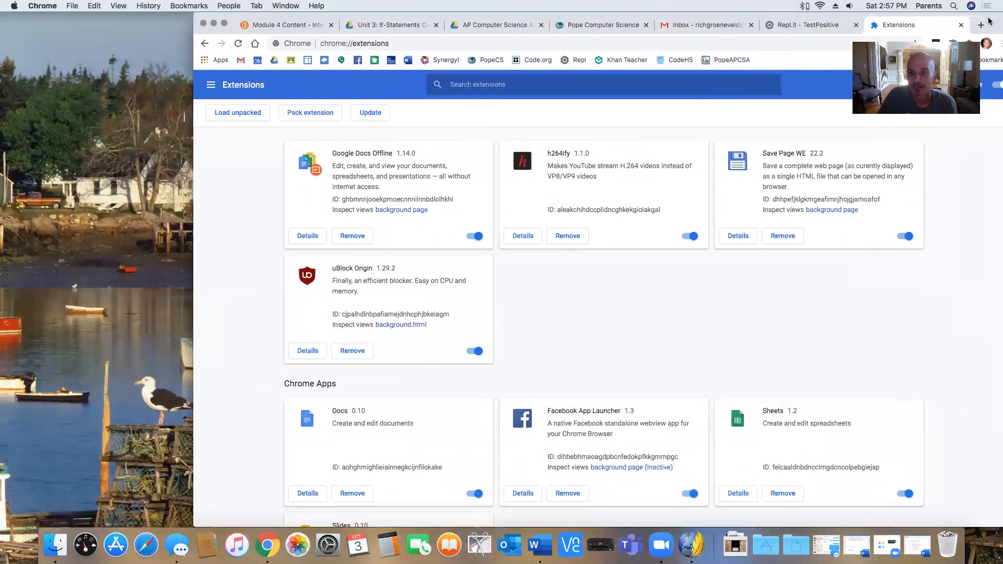
left_click_drag(766, 27, 513, 20)
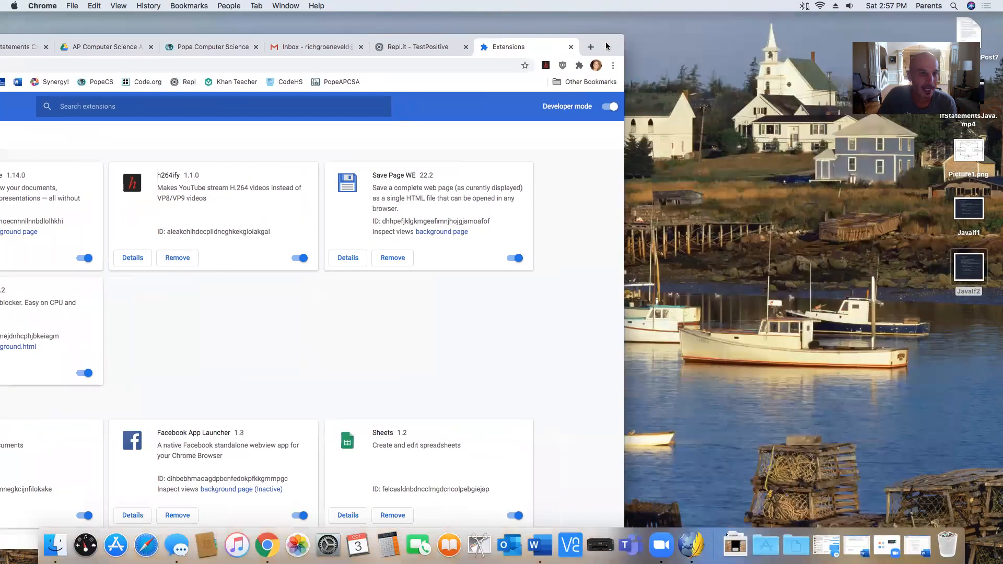
left_click(208, 44)
left_click_drag(613, 45, 816, 25)
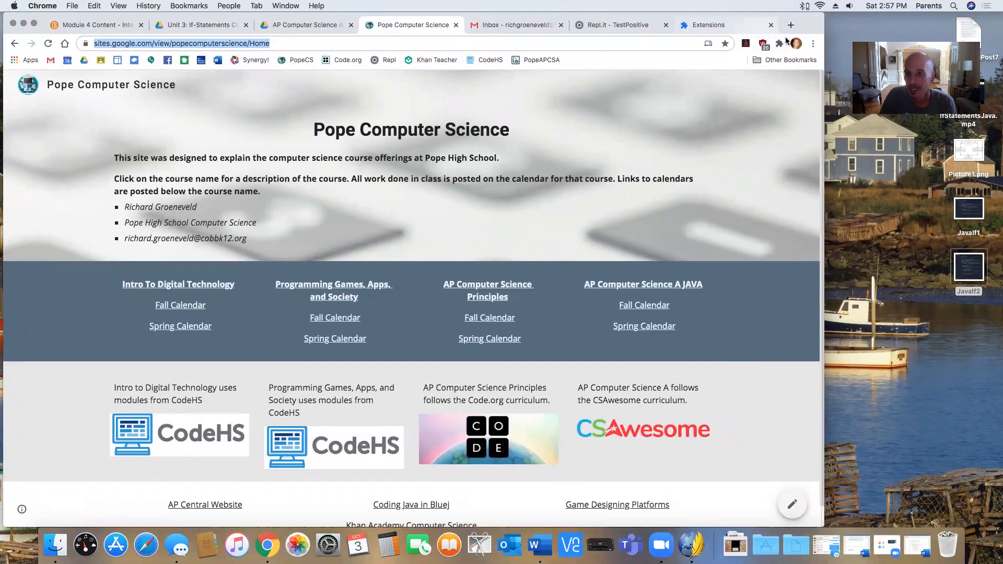
Step: Save the Pope Computer Science page as HTML with Save Page WE and show Downloads in Finder
left_click(780, 45)
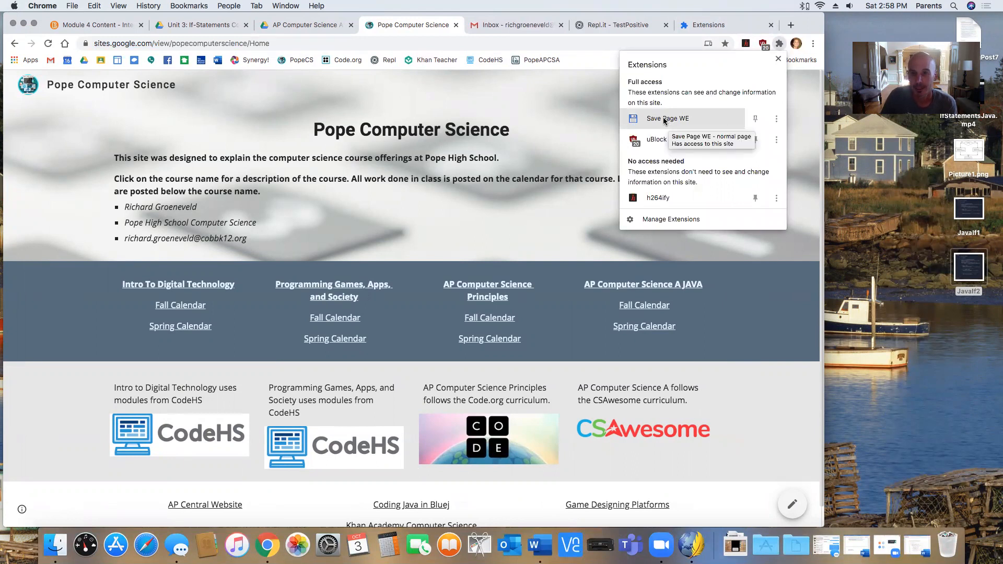
left_click(664, 119)
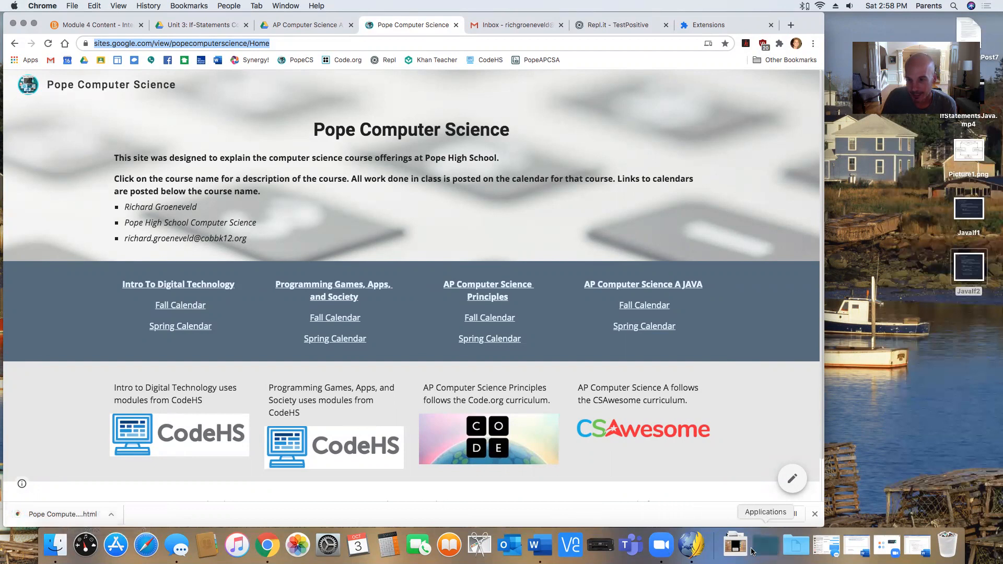
left_click(742, 551)
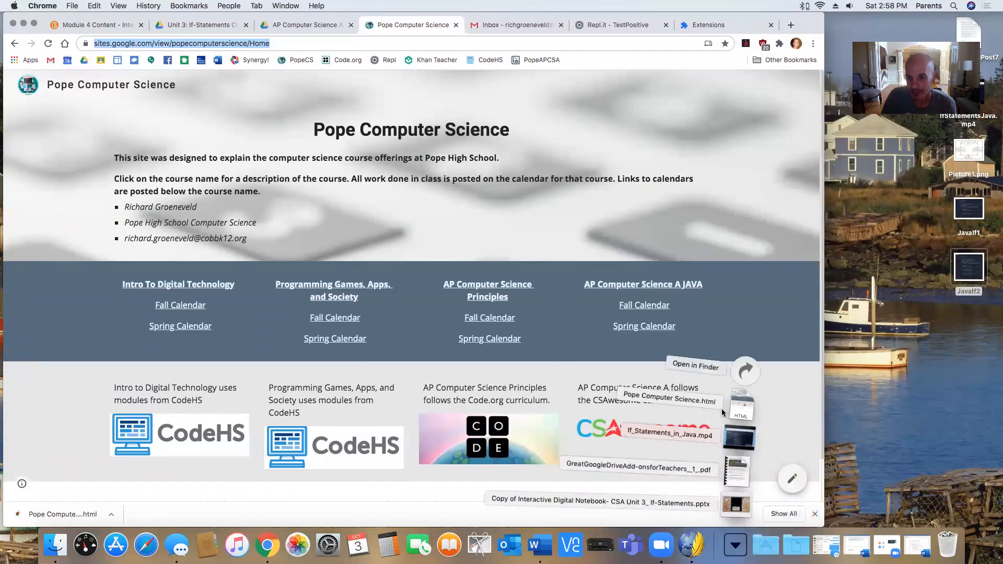
left_click(744, 372)
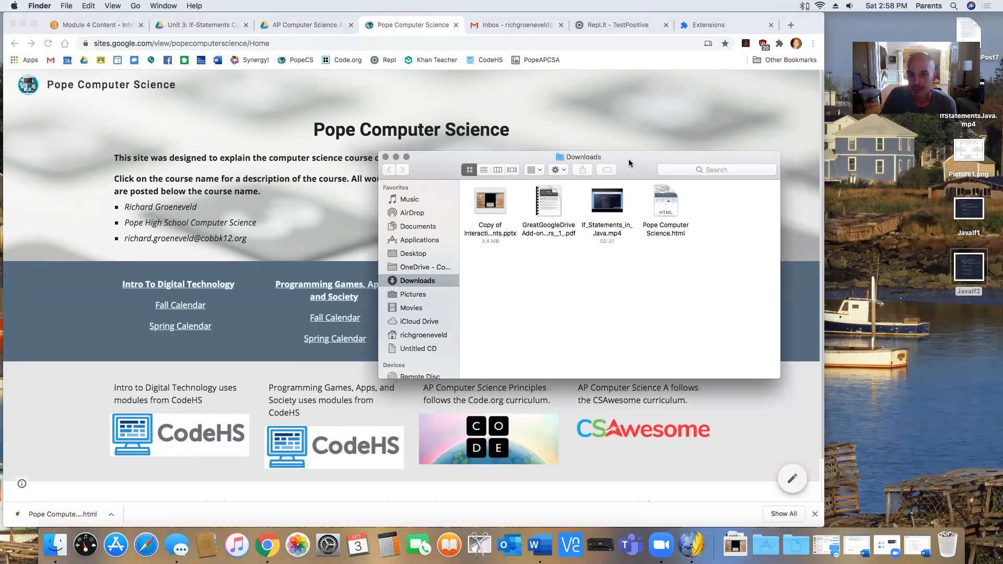
Step: Open the saved Pope Computer Science.html from Downloads in a new browser tab
left_click_drag(626, 152, 745, 151)
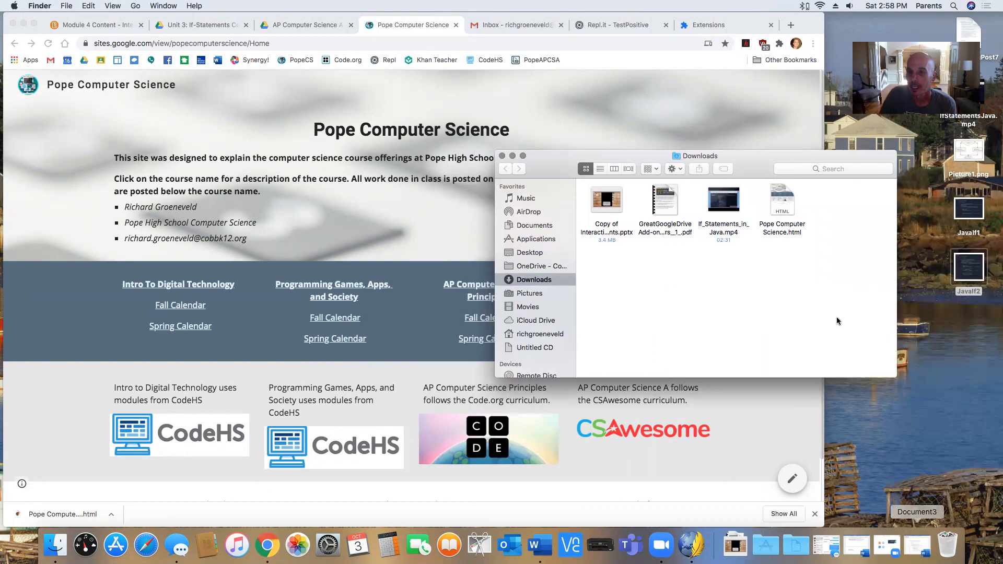
left_click(777, 201)
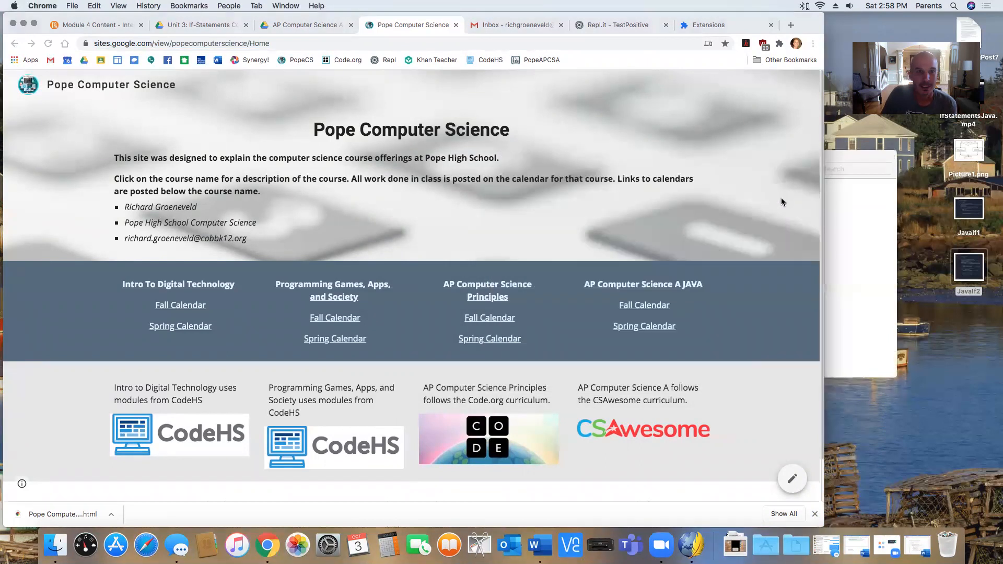
double_click(774, 204)
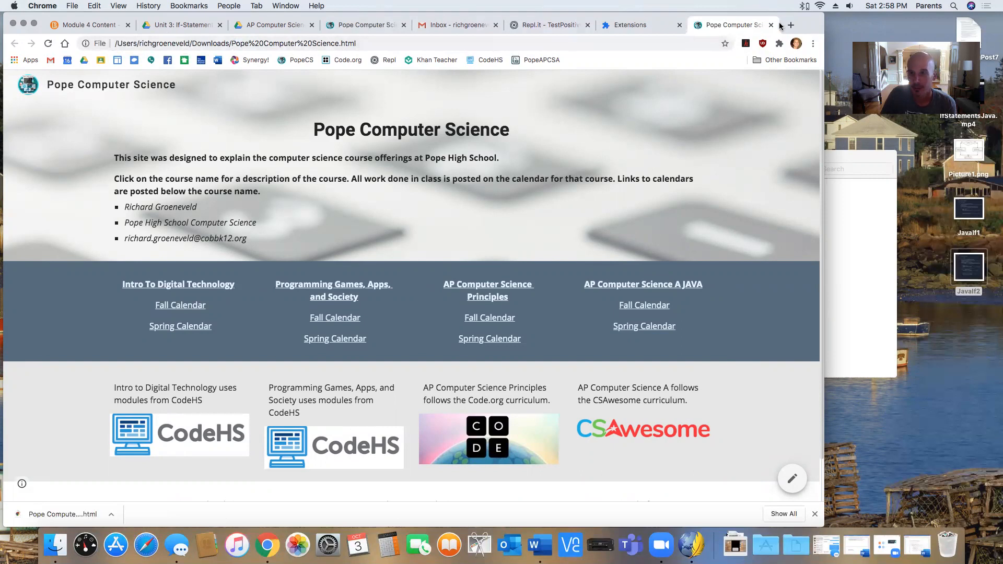
left_click(771, 24)
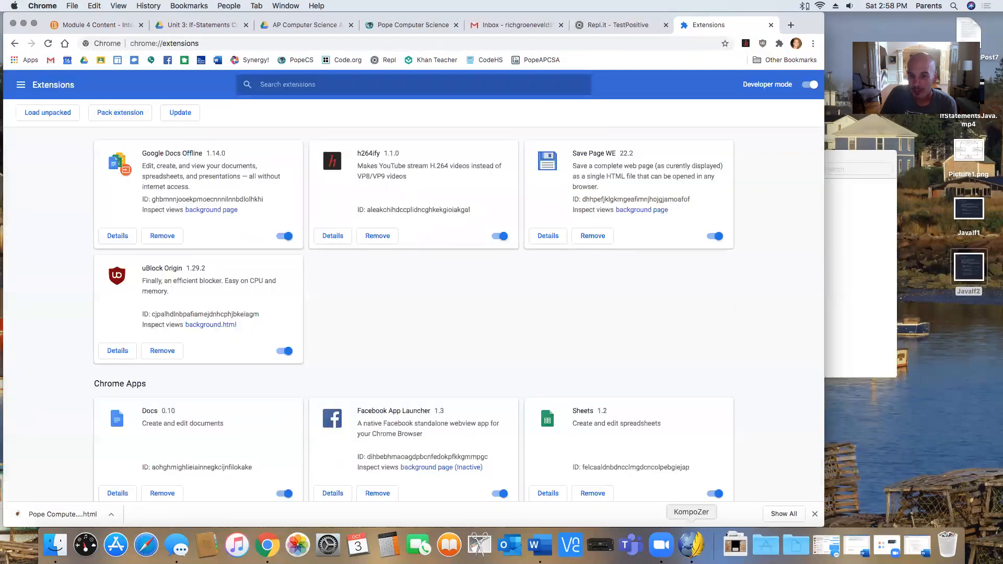
left_click(691, 545)
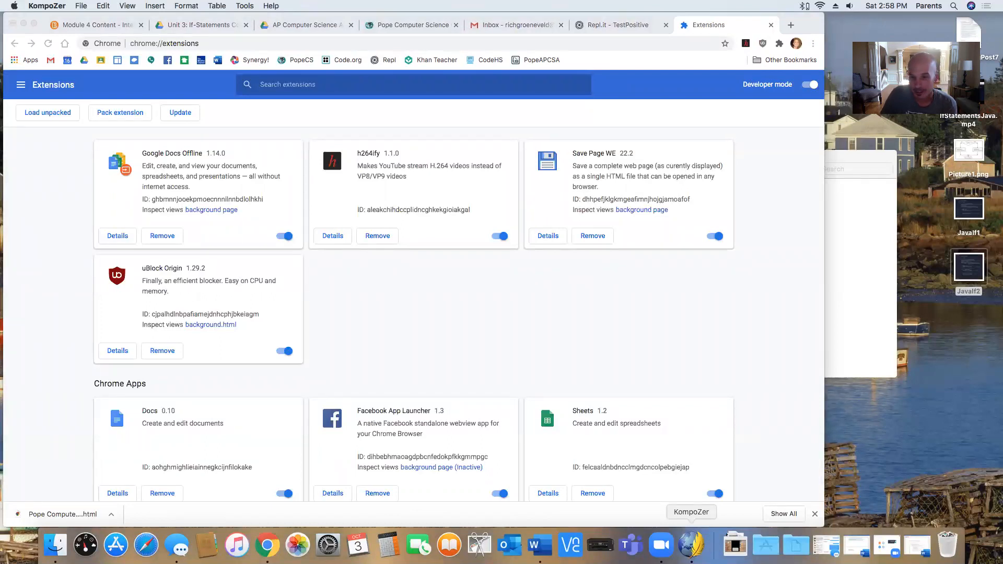
left_click(81, 7)
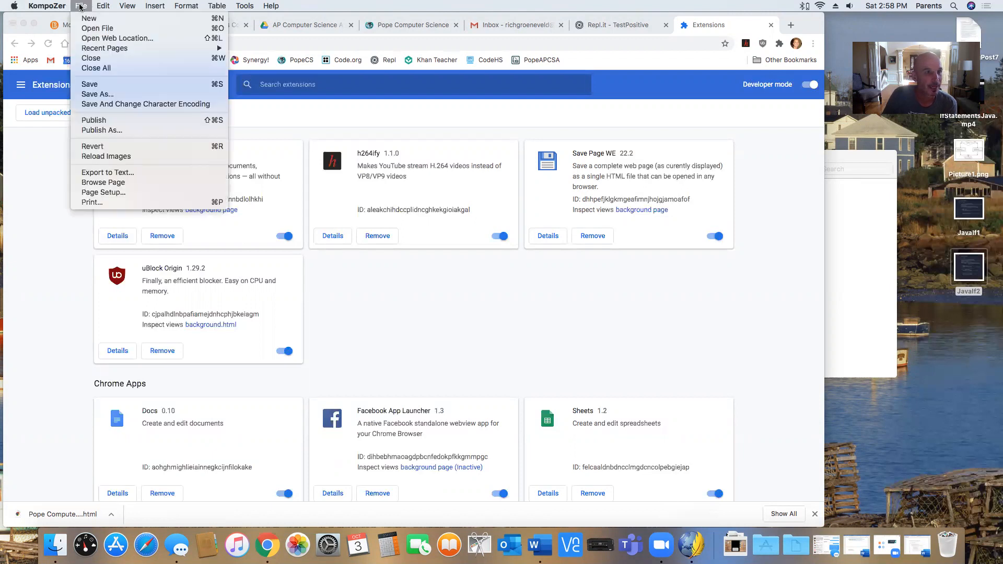
left_click(82, 26)
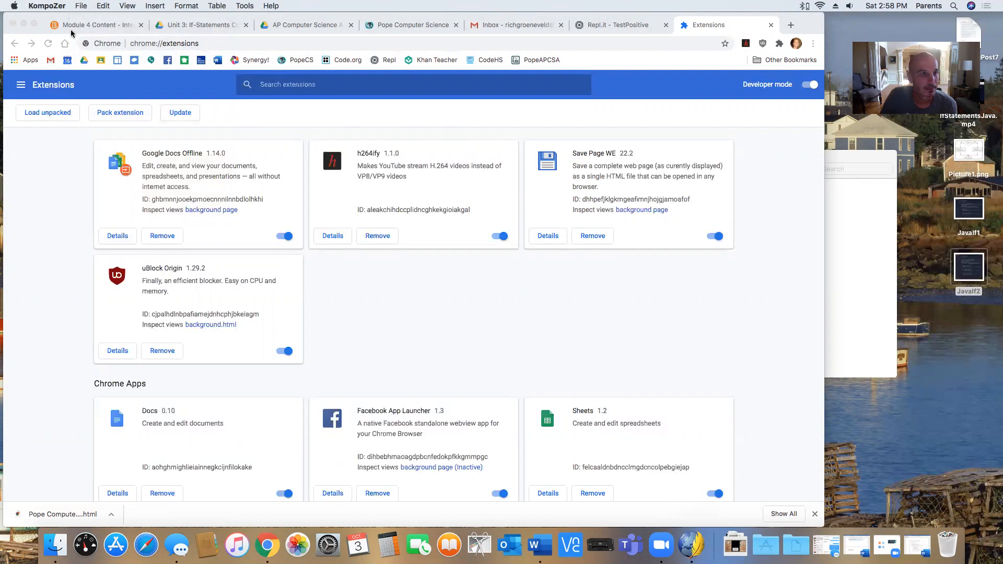
left_click(879, 242)
left_click(775, 202)
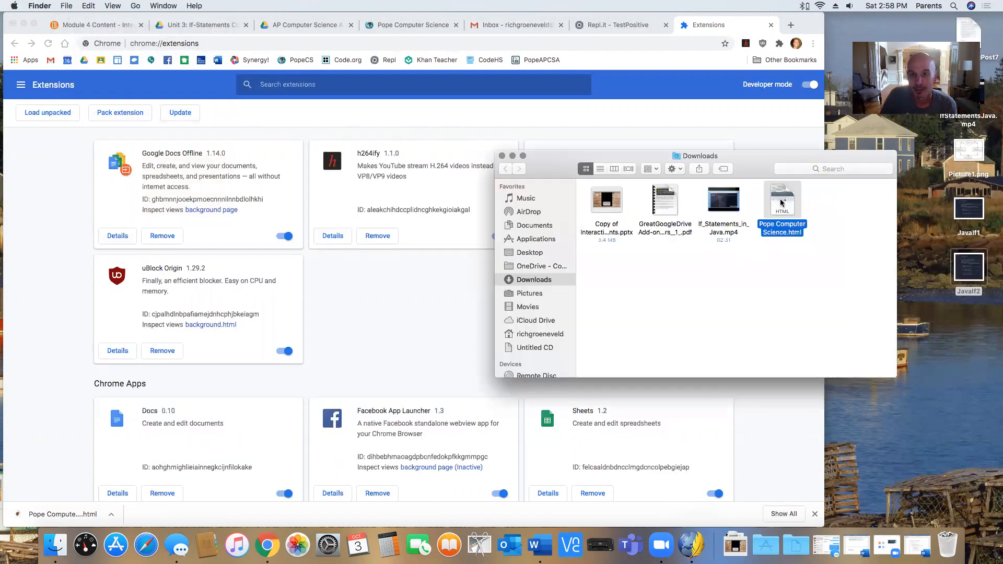
double_click(781, 202)
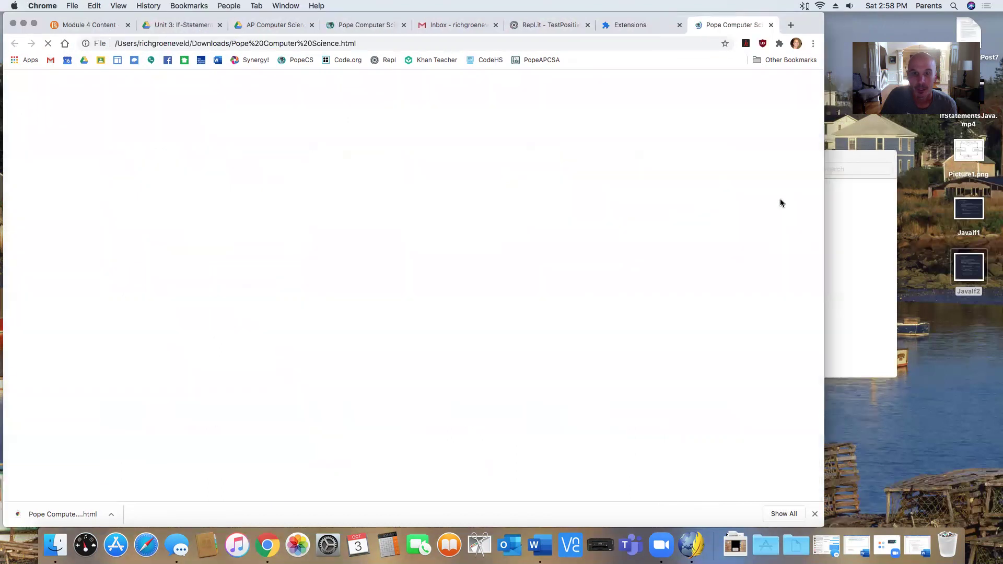
left_click(770, 24)
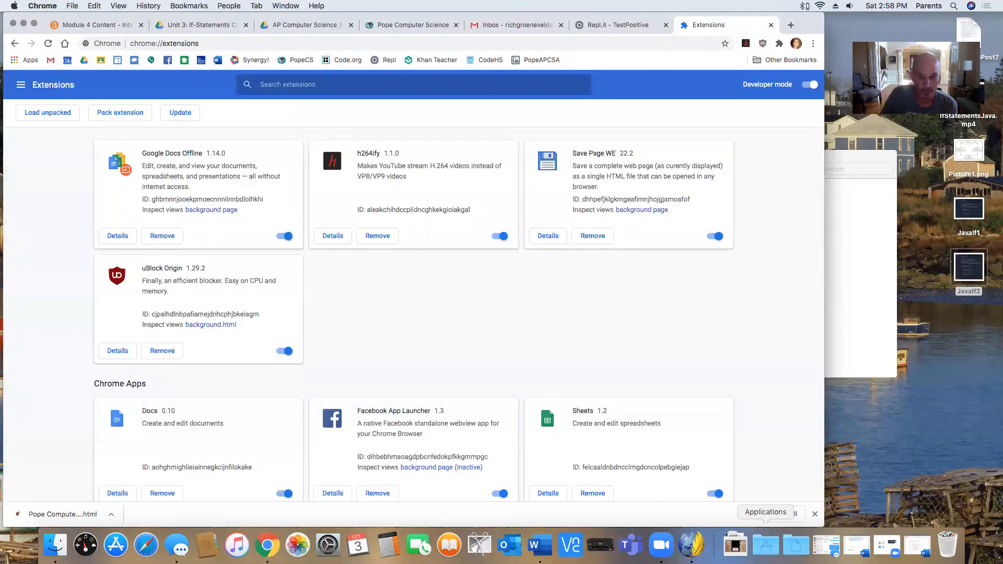
left_click(692, 545)
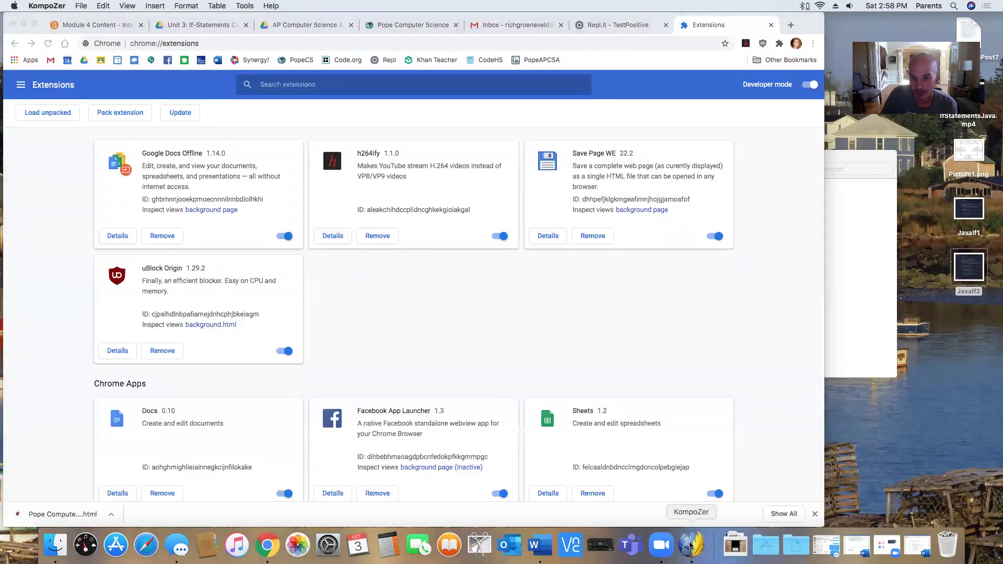
left_click(78, 6)
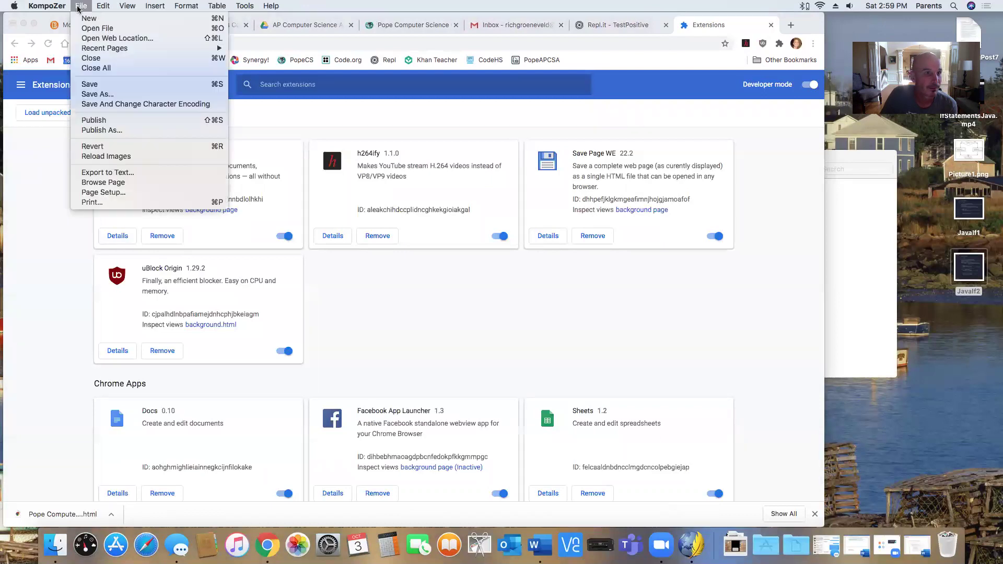
left_click(92, 30)
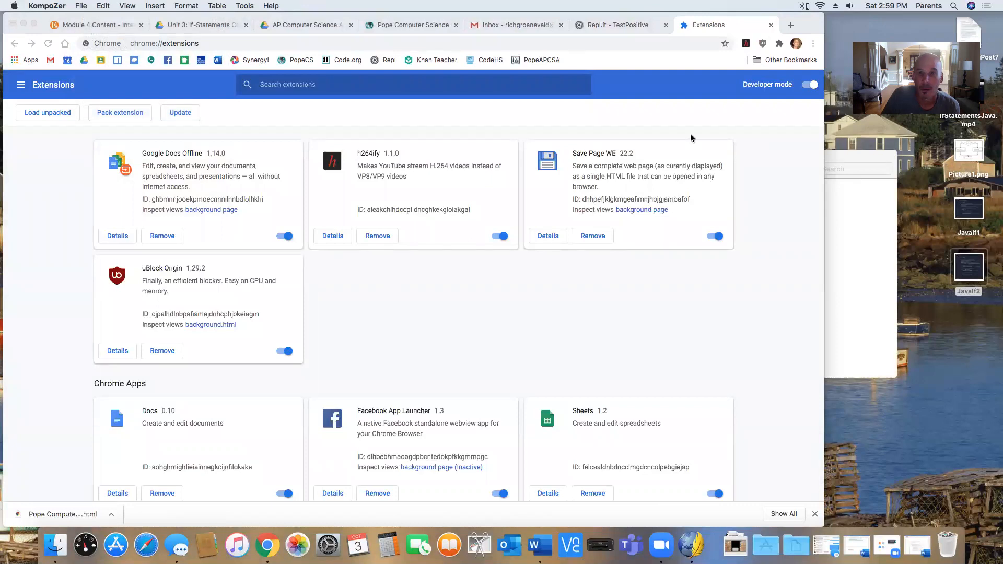
left_click(691, 544)
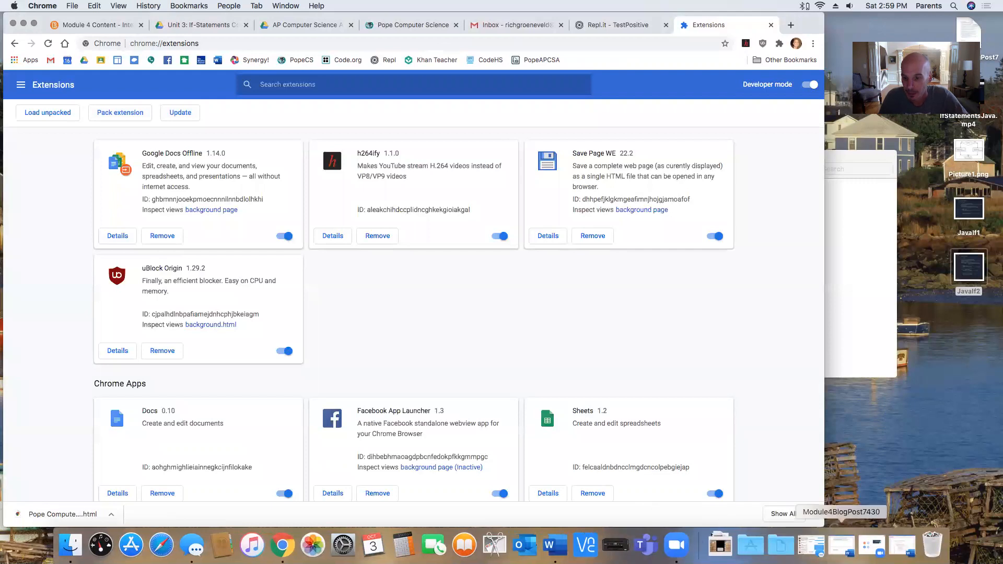
Step: Launch KompoZer from Applications and dismiss the Tip of the day
left_click(750, 545)
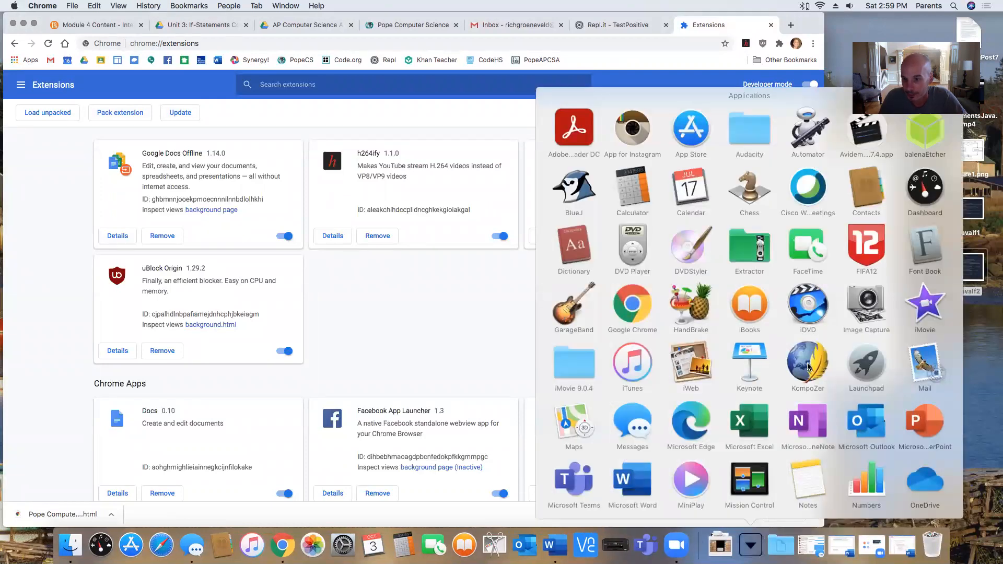
scroll(801, 296, "down", 3)
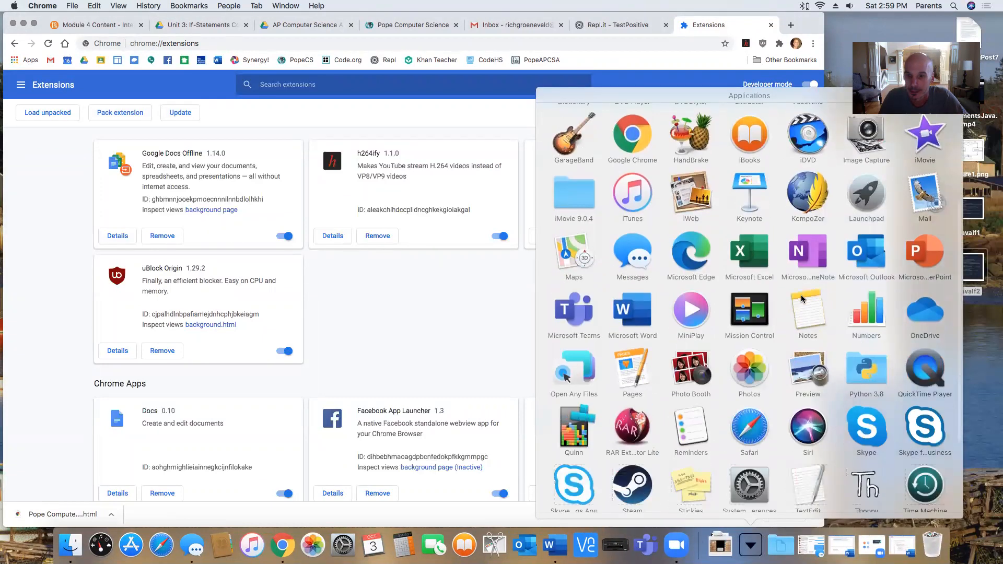
scroll(801, 294, "down", 2)
scroll(801, 294, "up", 3)
scroll(802, 294, "up", 2)
left_click(801, 295)
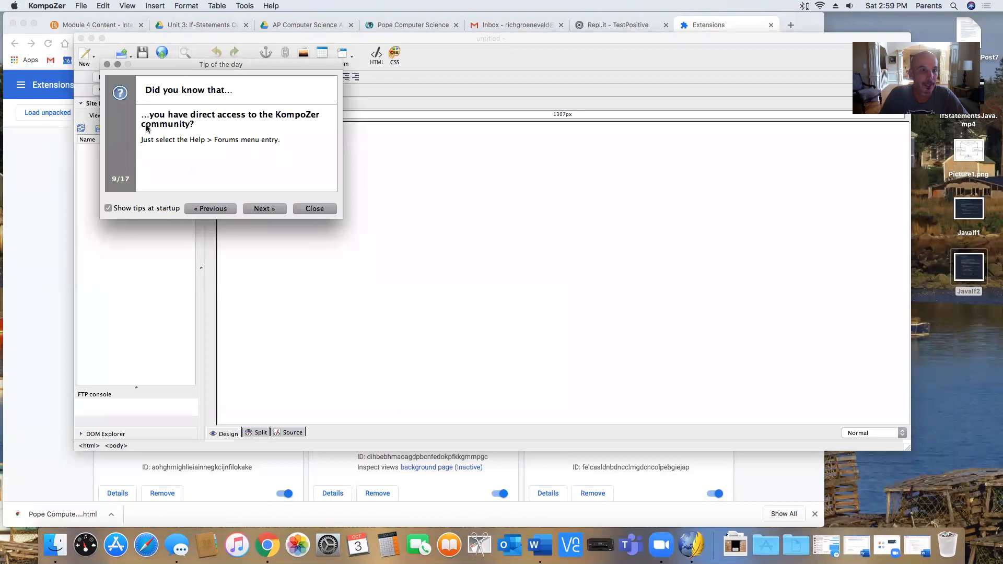
left_click(314, 209)
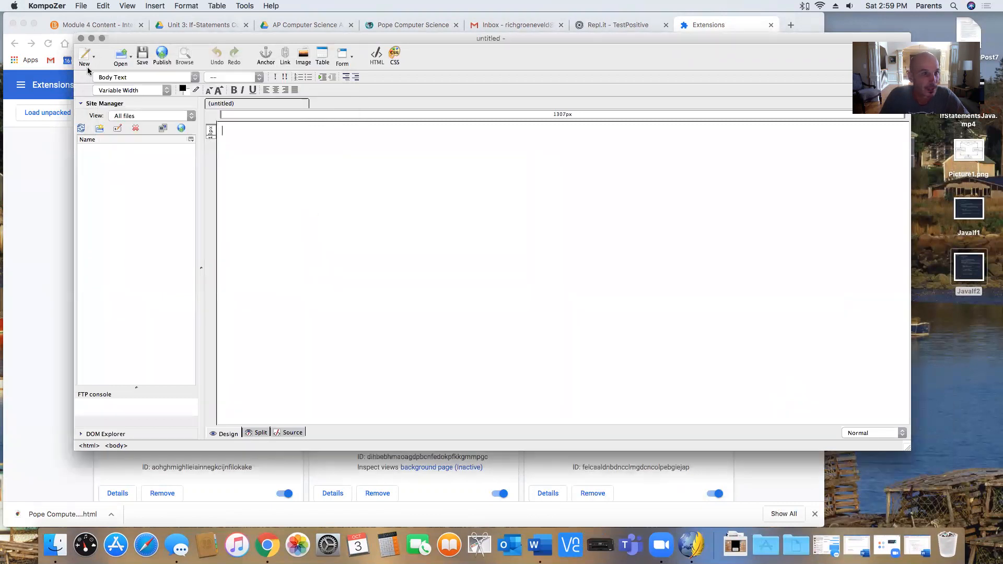
Step: Open Pope Computer Science.html from the Downloads folder in the editor
left_click(119, 55)
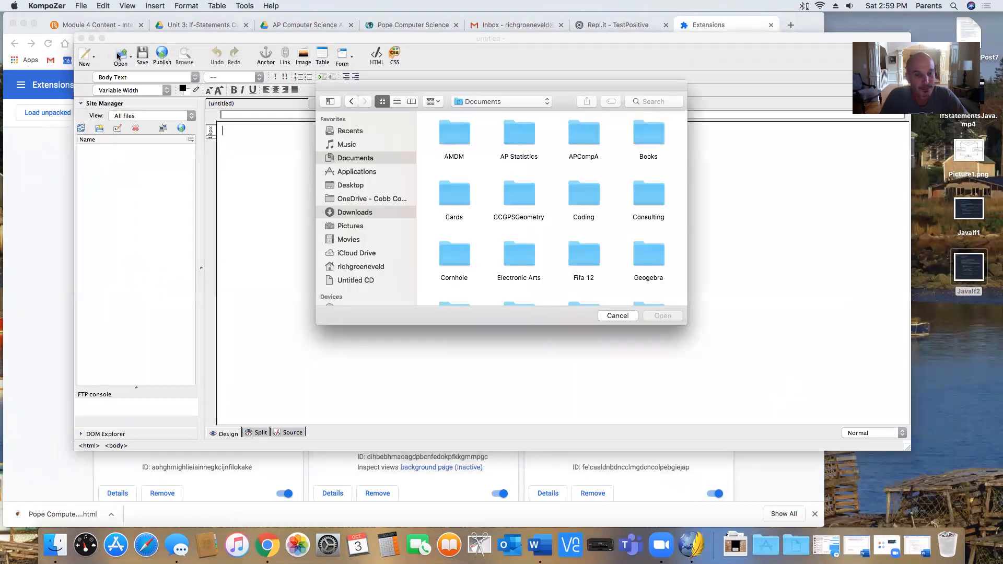
left_click(355, 213)
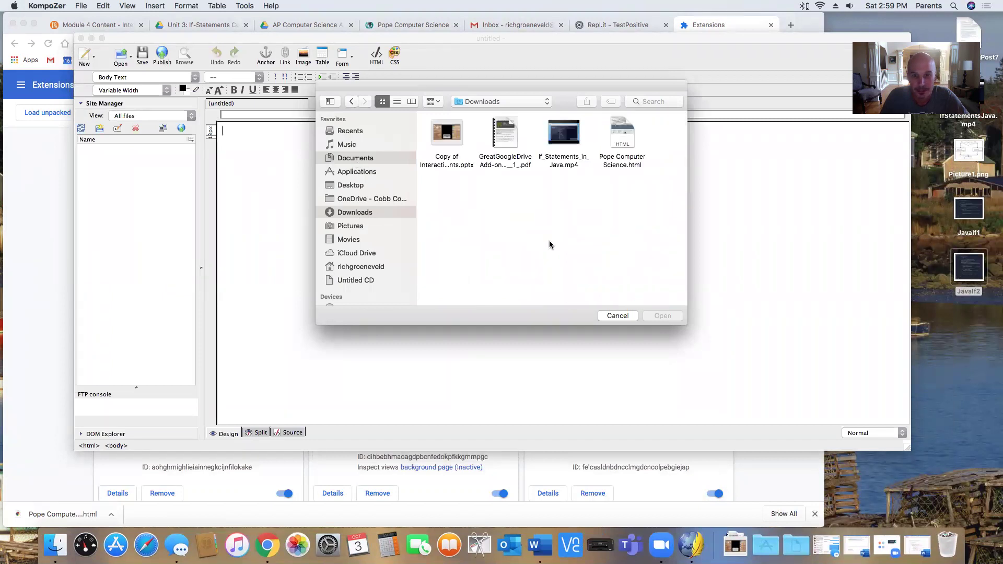
left_click(627, 130)
left_click(662, 315)
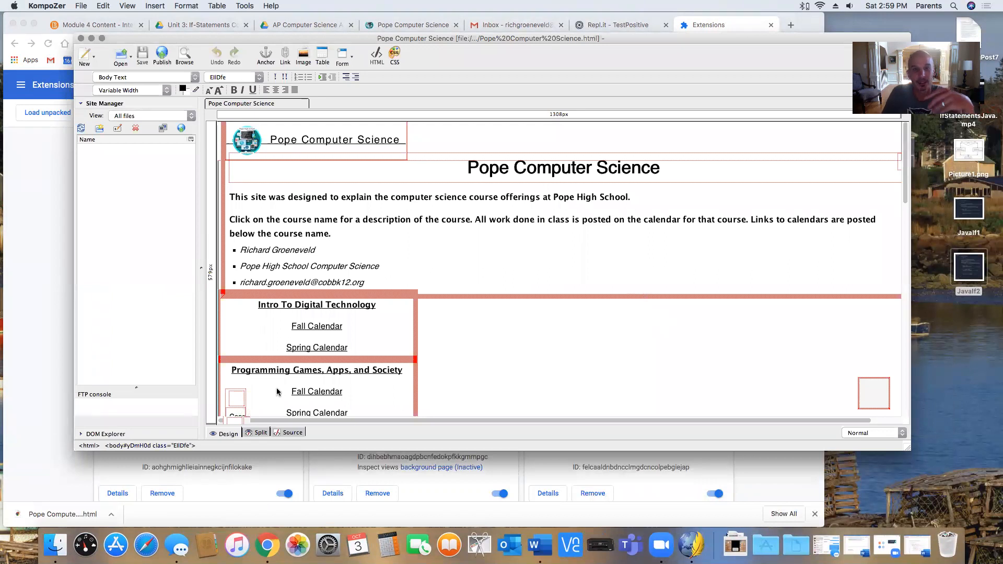
Step: Show the page's full HTML source in Source view, then quit KompoZer with Cmd+Q
left_click(252, 434)
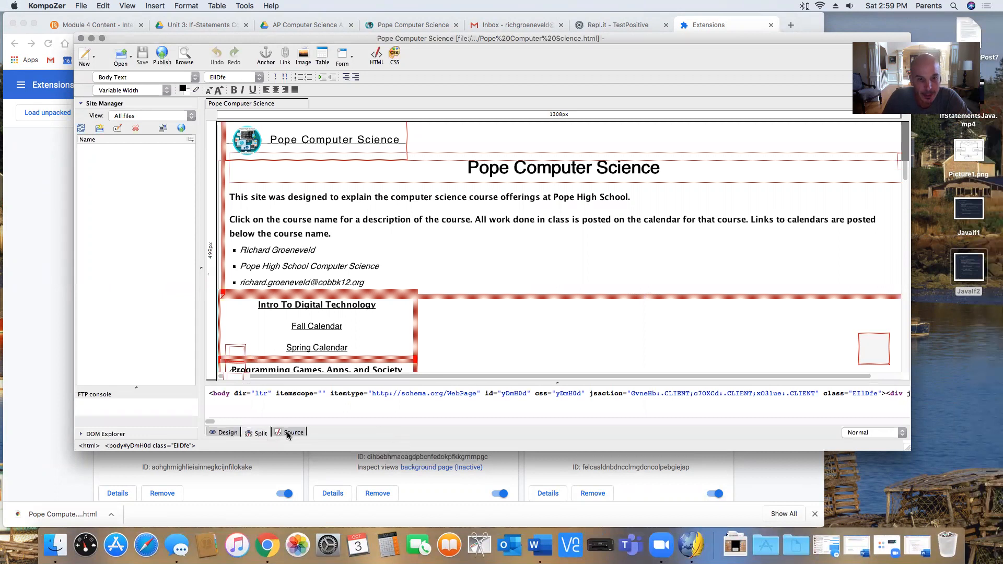
left_click(286, 432)
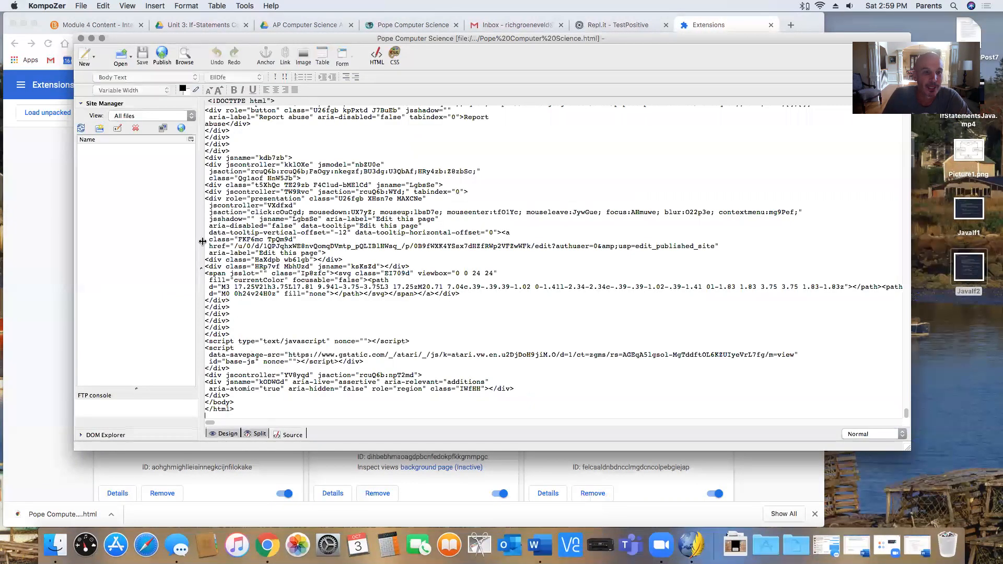
scroll(345, 270, "up", 10)
scroll(345, 271, "up", 10)
scroll(346, 271, "up", 10)
scroll(346, 270, "up", 10)
scroll(346, 270, "up", 10)
scroll(346, 270, "up", 10)
scroll(346, 271, "up", 10)
scroll(346, 270, "up", 10)
scroll(346, 270, "up", 5)
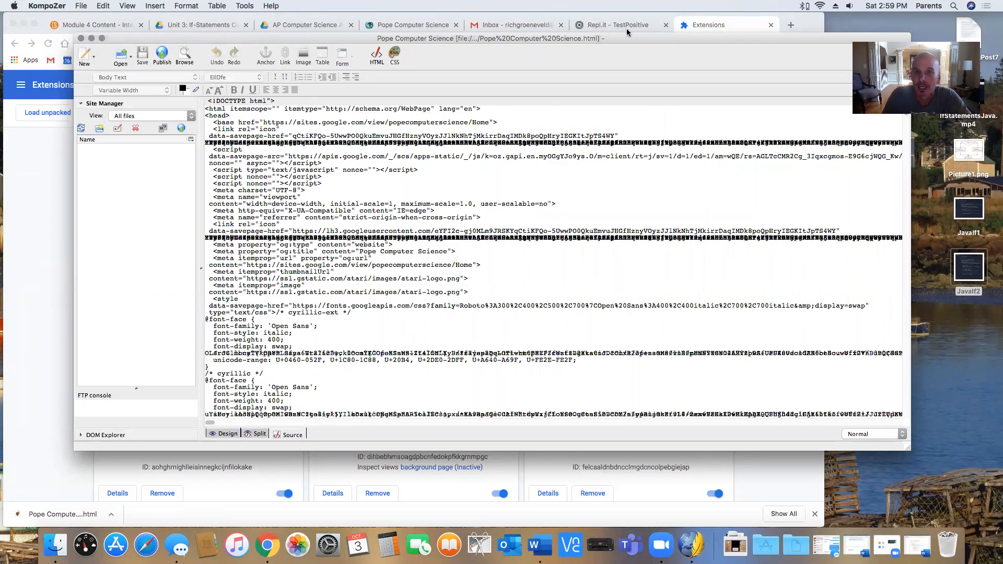
left_click_drag(644, 45, 644, 74)
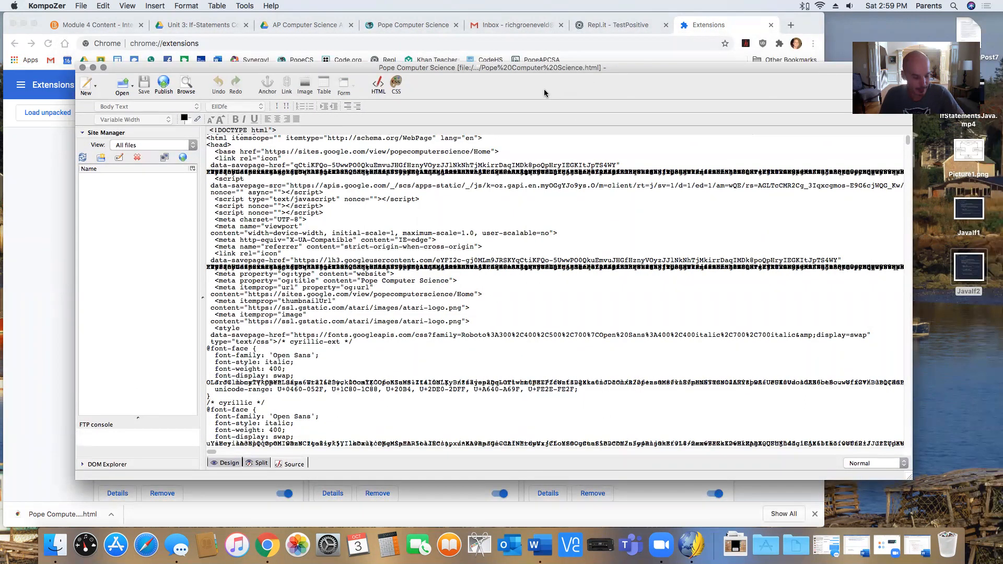
key("super+q")
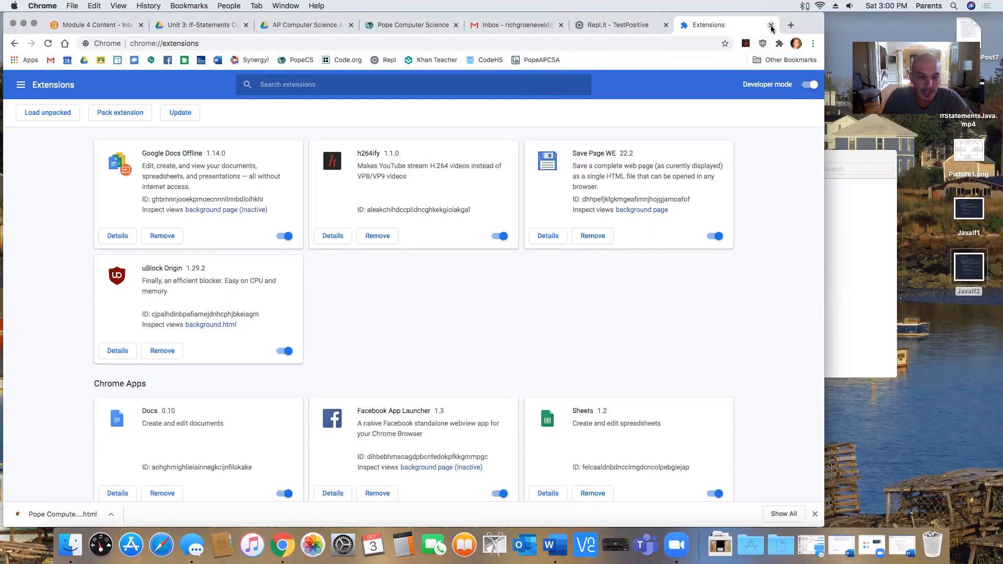
Step: Close the Chrome Extensions tab, revealing the Repl.it TestPositive program
left_click(772, 26)
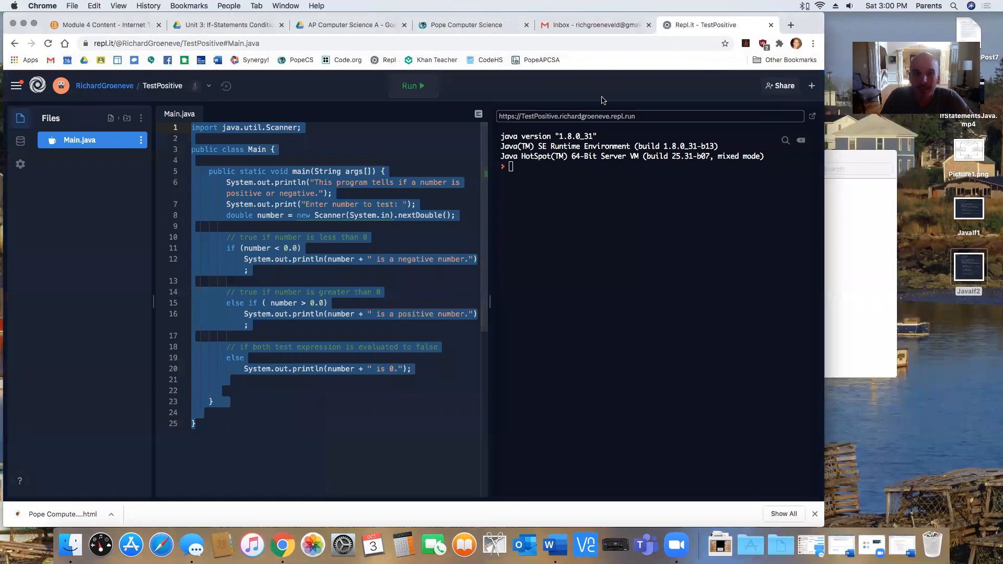